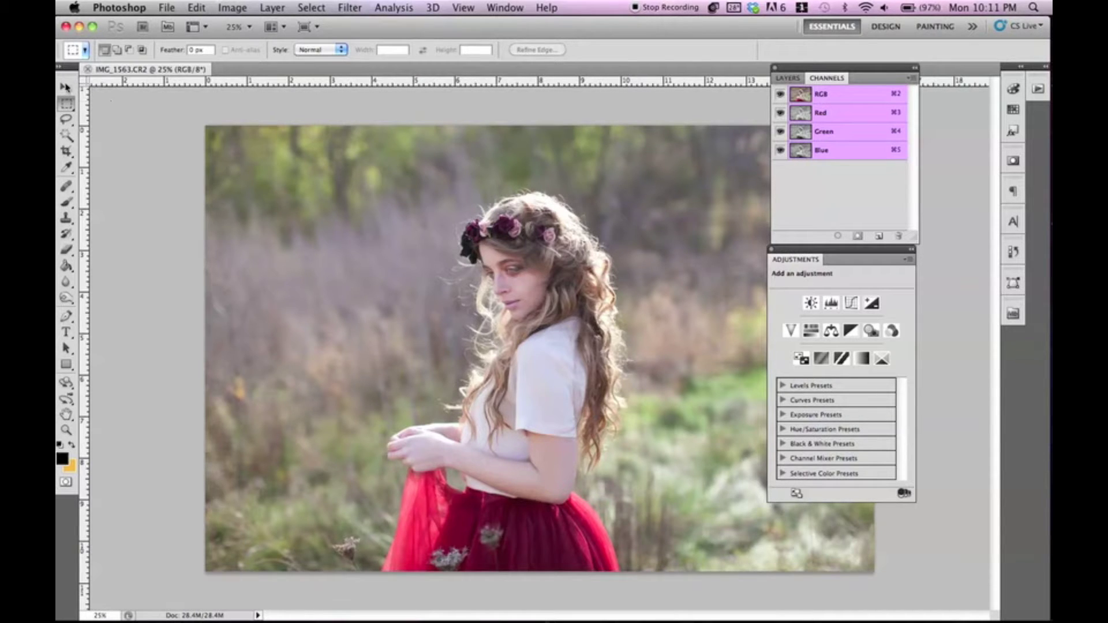
Show the Layers panel and place it beside the Adjustments panel over the photo's upper part, with the Move tool active
left_click(66, 87)
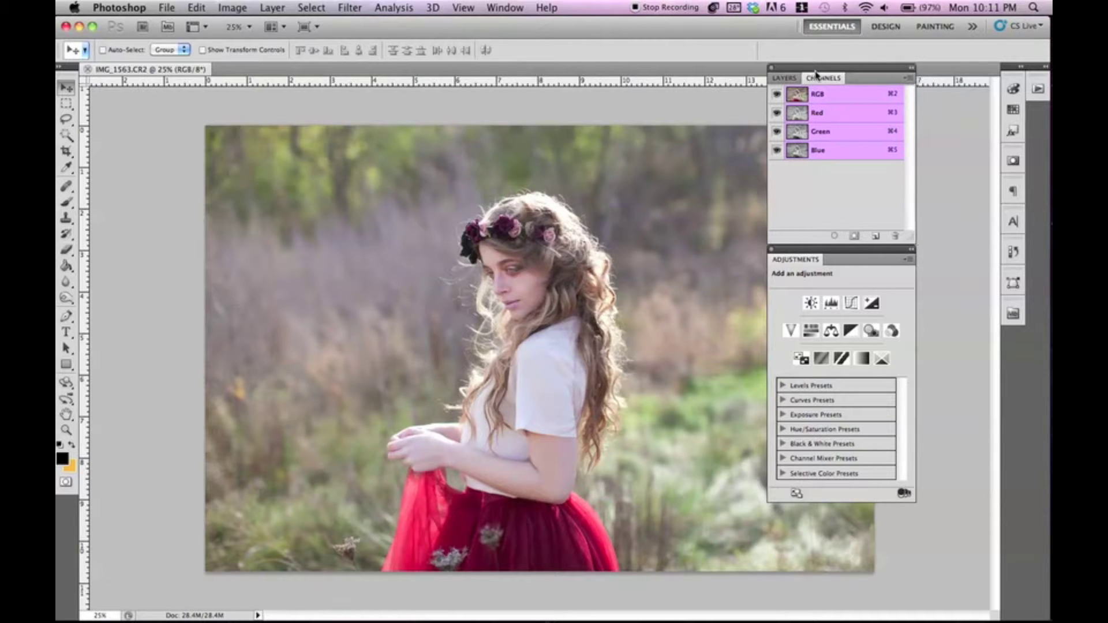
left_click_drag(807, 68, 842, 68)
left_click_drag(809, 257, 848, 258)
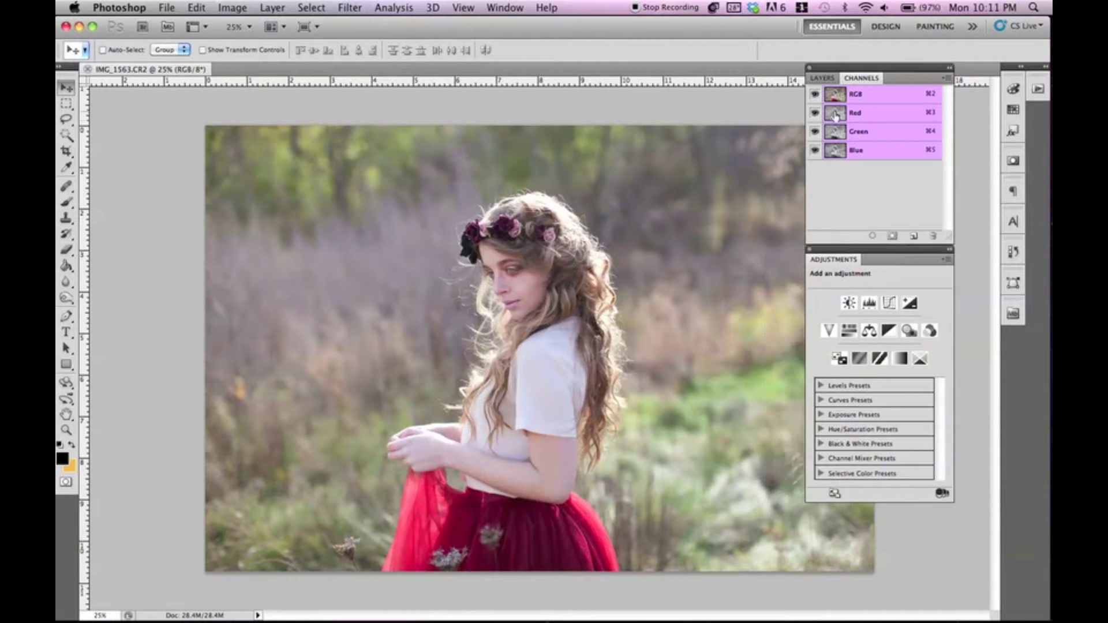
left_click(825, 79)
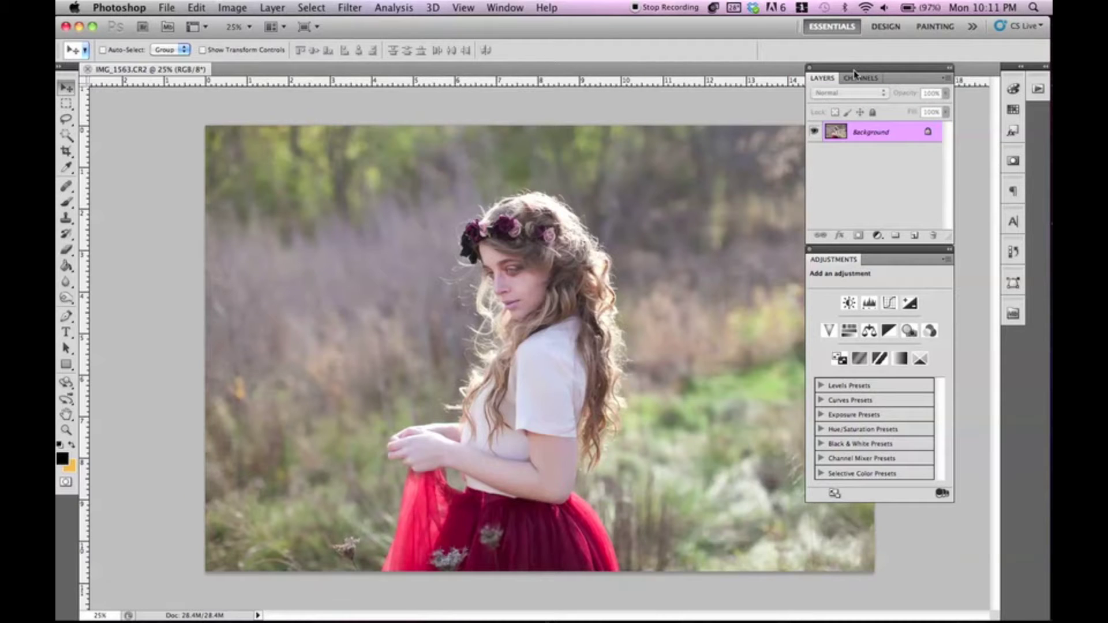
left_click_drag(856, 73, 692, 193)
left_click_drag(842, 259, 828, 152)
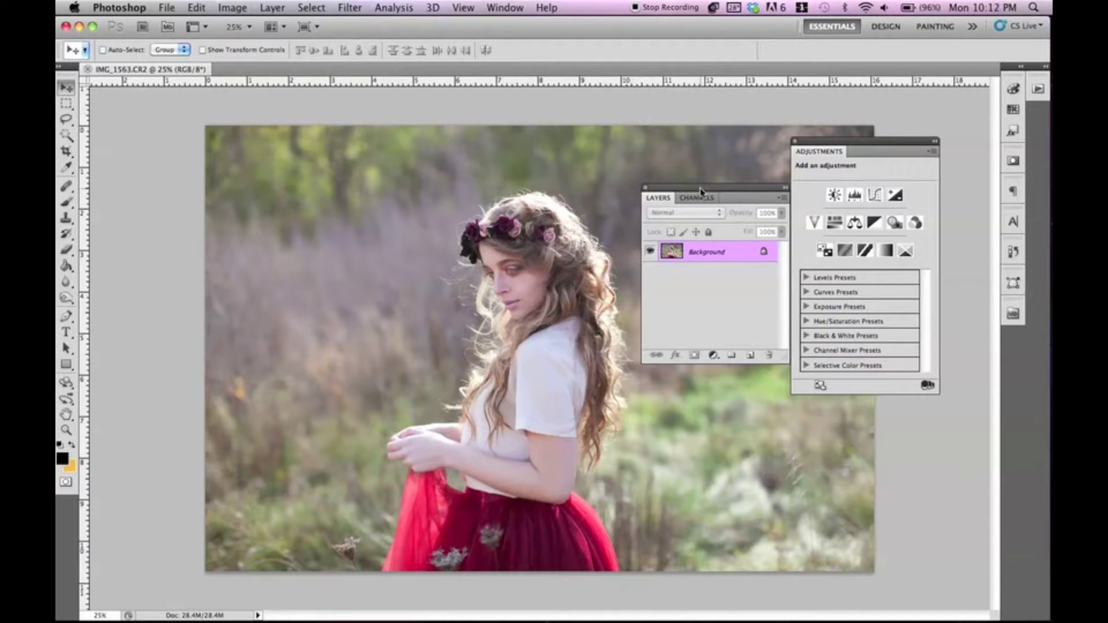
left_click_drag(699, 189, 701, 143)
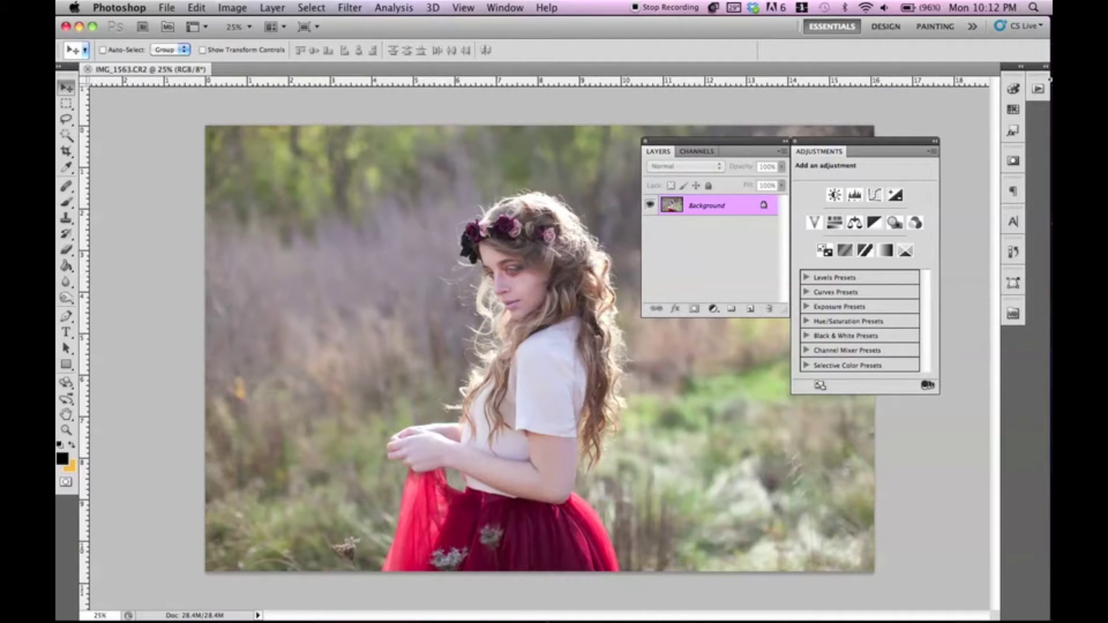
Merge the outer collapsed panel column into the inner one and line up the Layers and Adjustments panels
left_click_drag(1038, 72, 1018, 341)
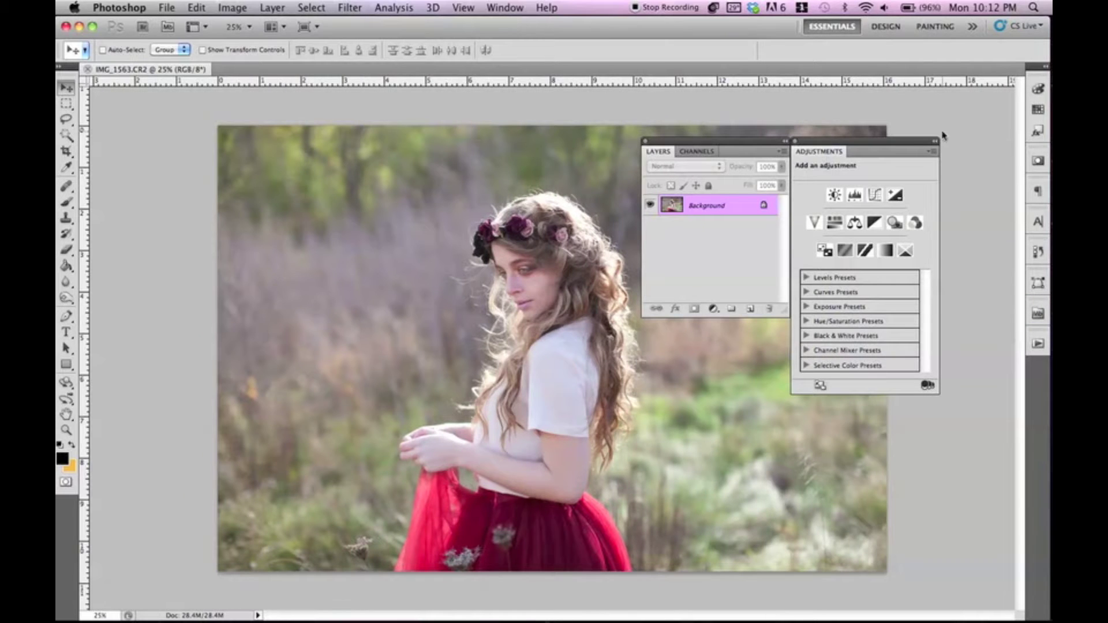
left_click_drag(868, 148, 869, 150)
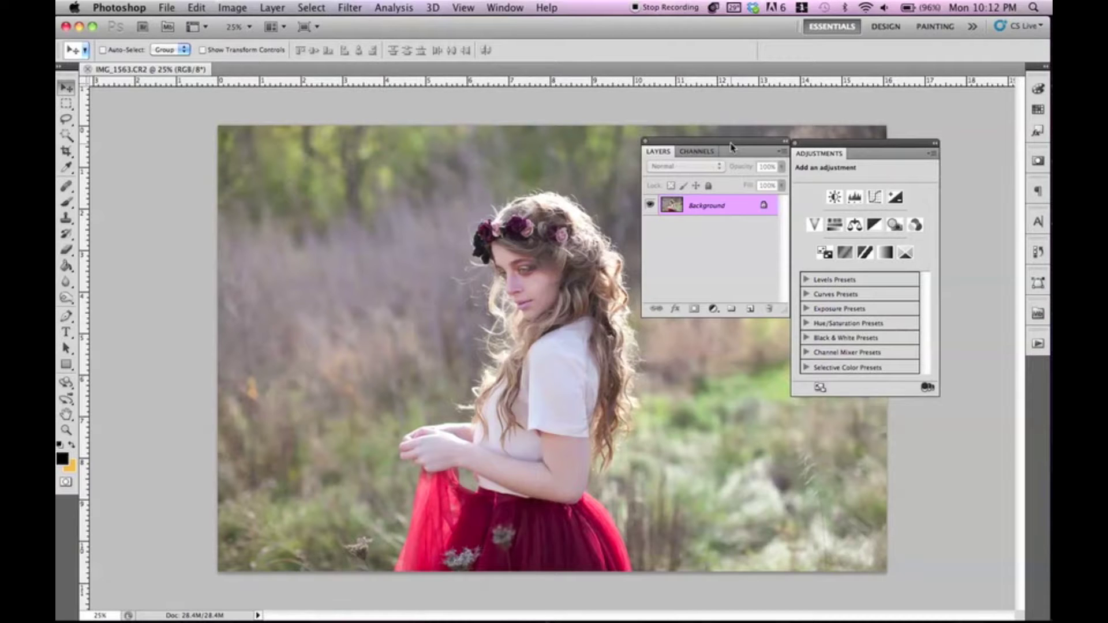
left_click_drag(731, 147, 731, 149)
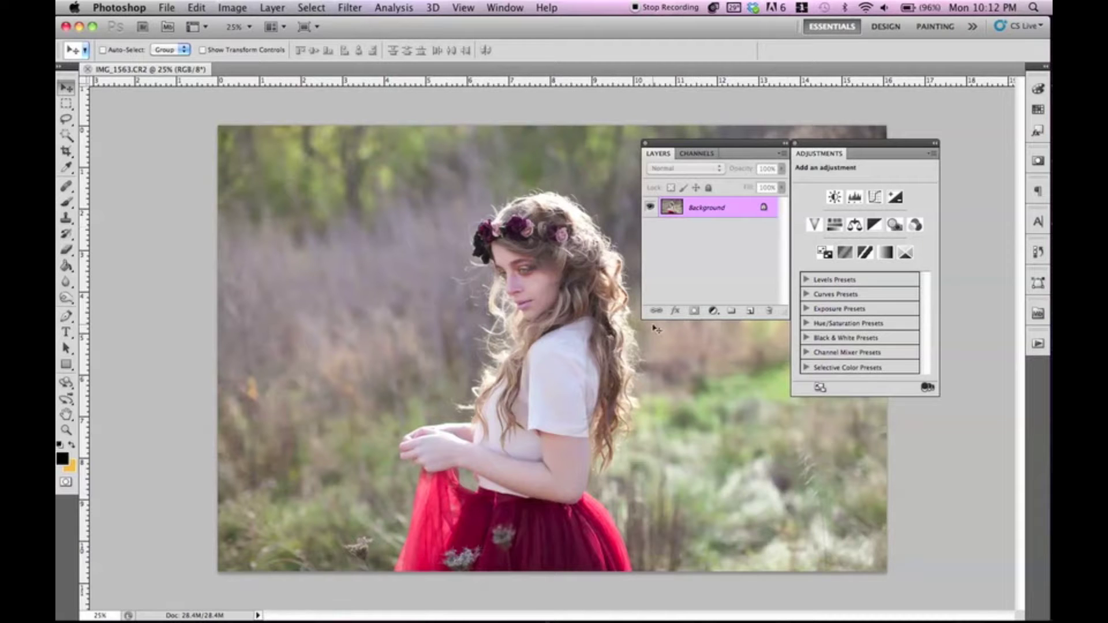
Add a solid color fill layer in black (000000) above the Background layer
left_click(69, 266)
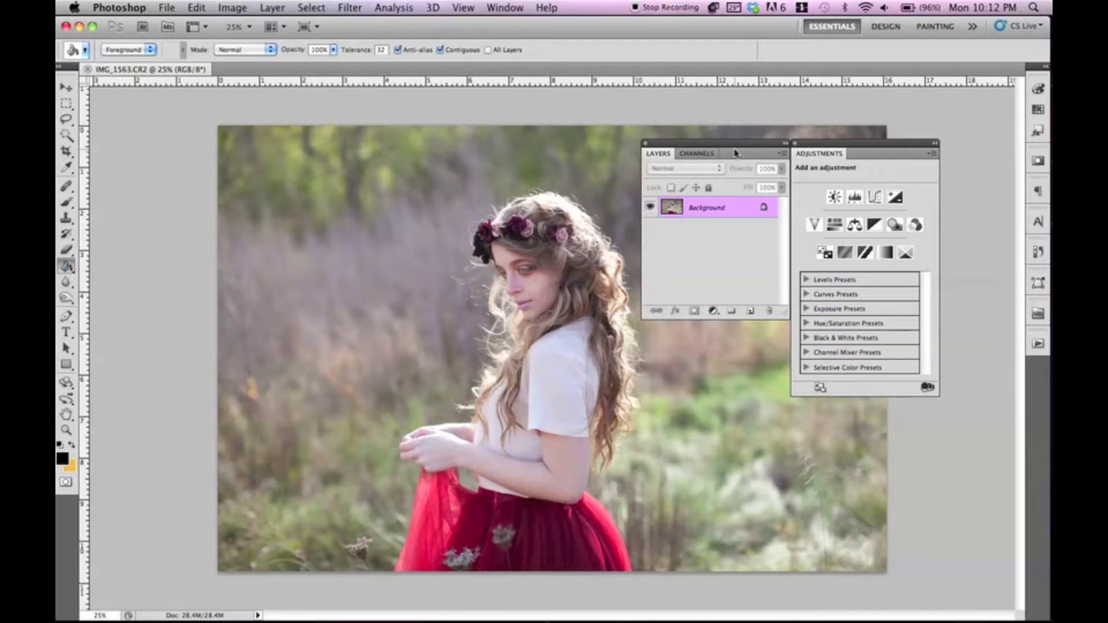
left_click_drag(734, 152, 734, 184)
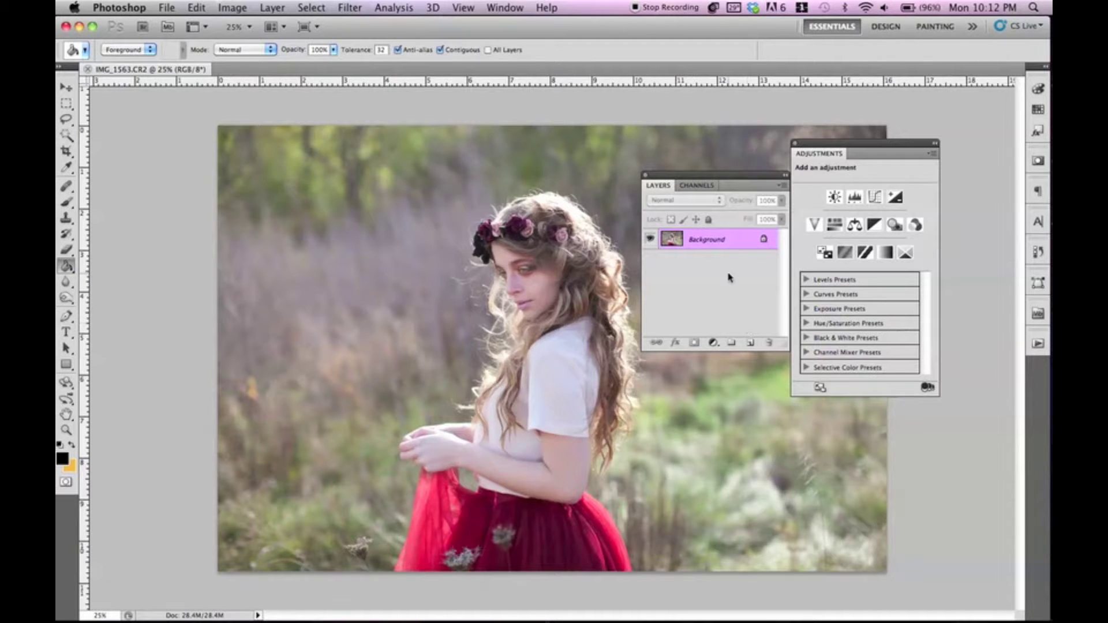
left_click(714, 343)
left_click_drag(699, 177, 760, 167)
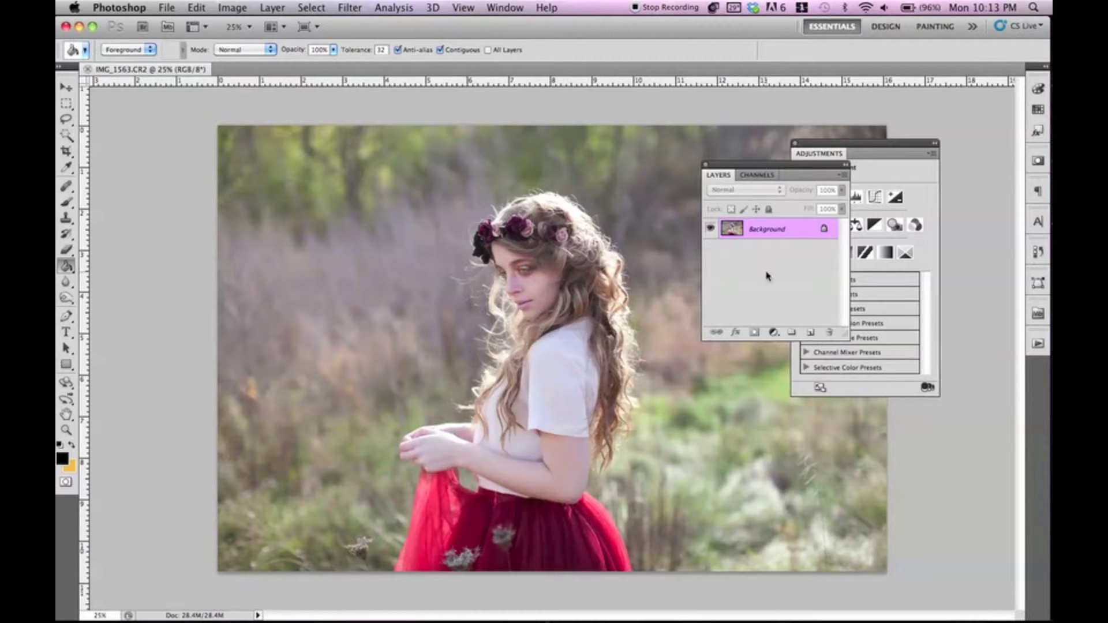
left_click(773, 332)
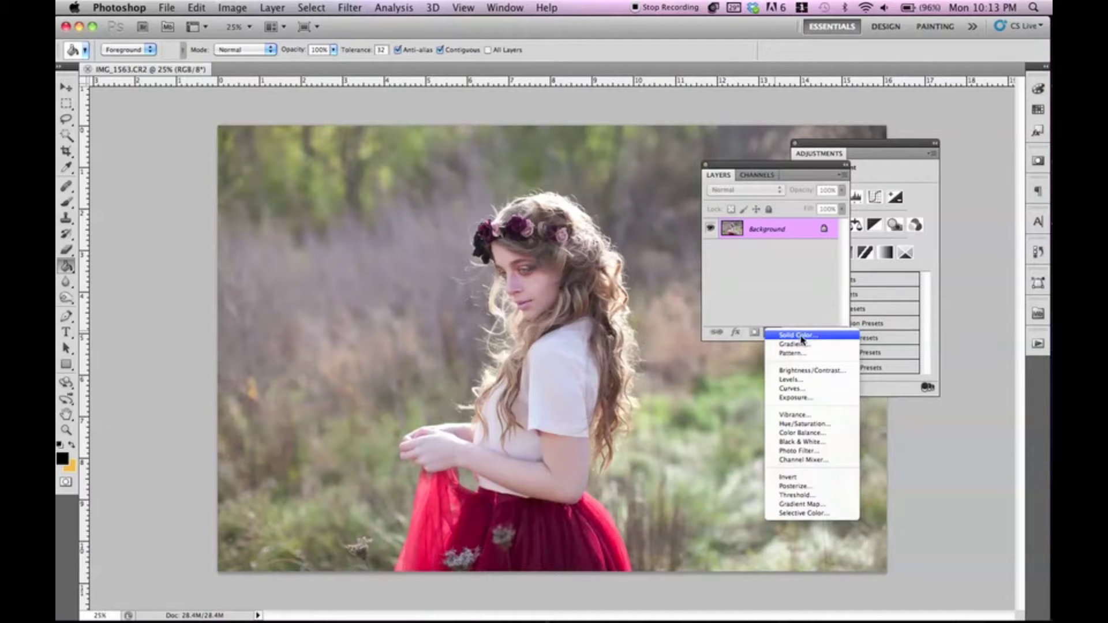
left_click(802, 336)
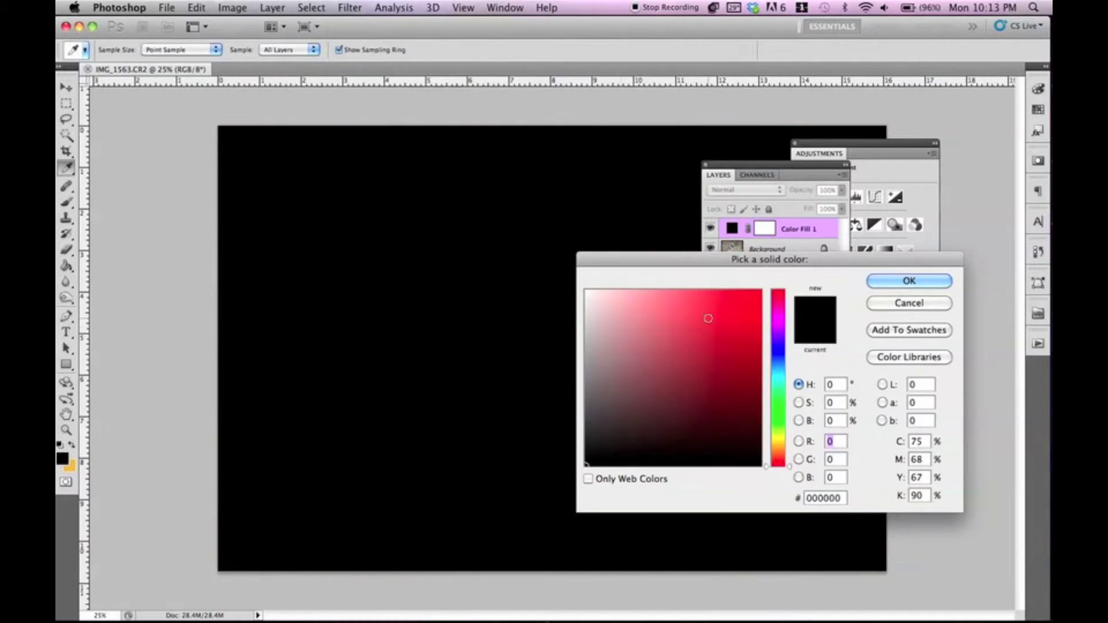
left_click(909, 281)
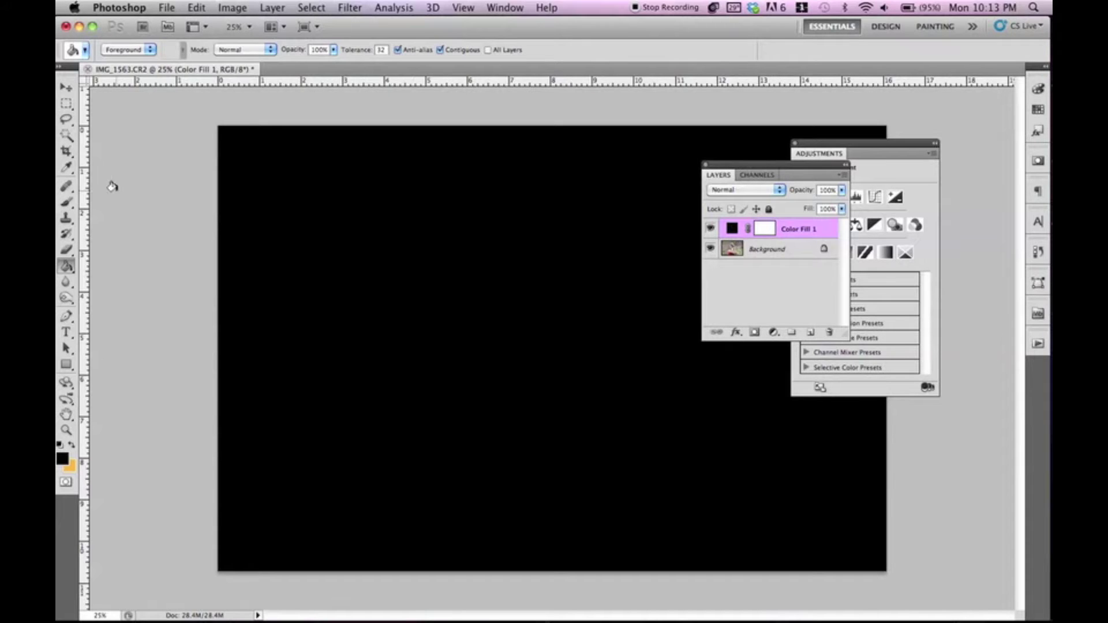
Try to paint with the Brush on the color fill itself, declining to rasterize it
left_click(71, 205)
left_click(516, 282)
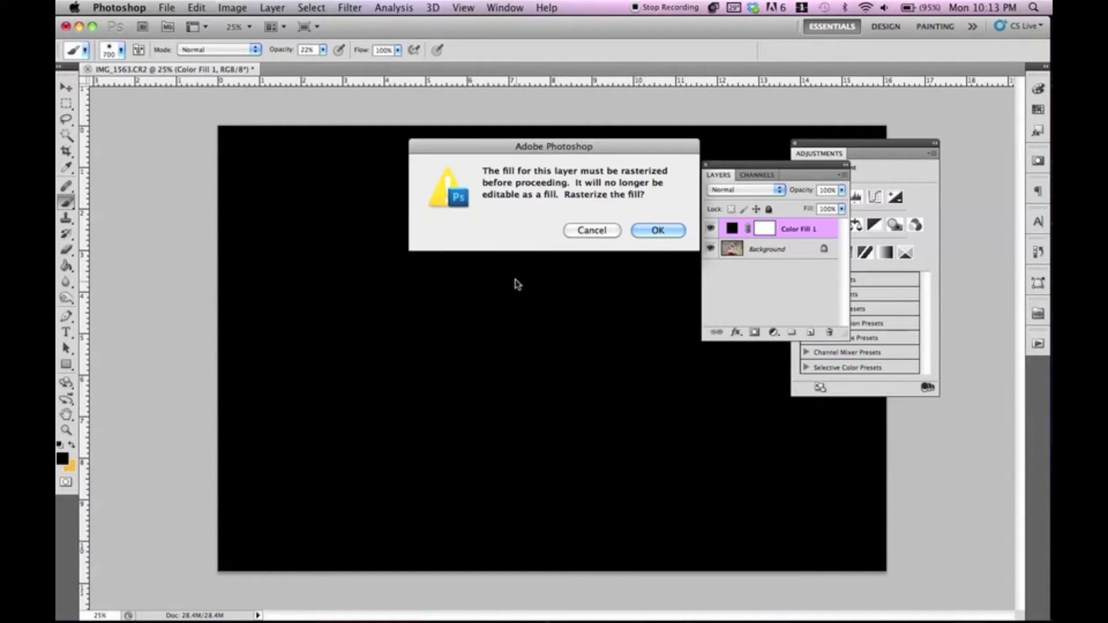
left_click(603, 231)
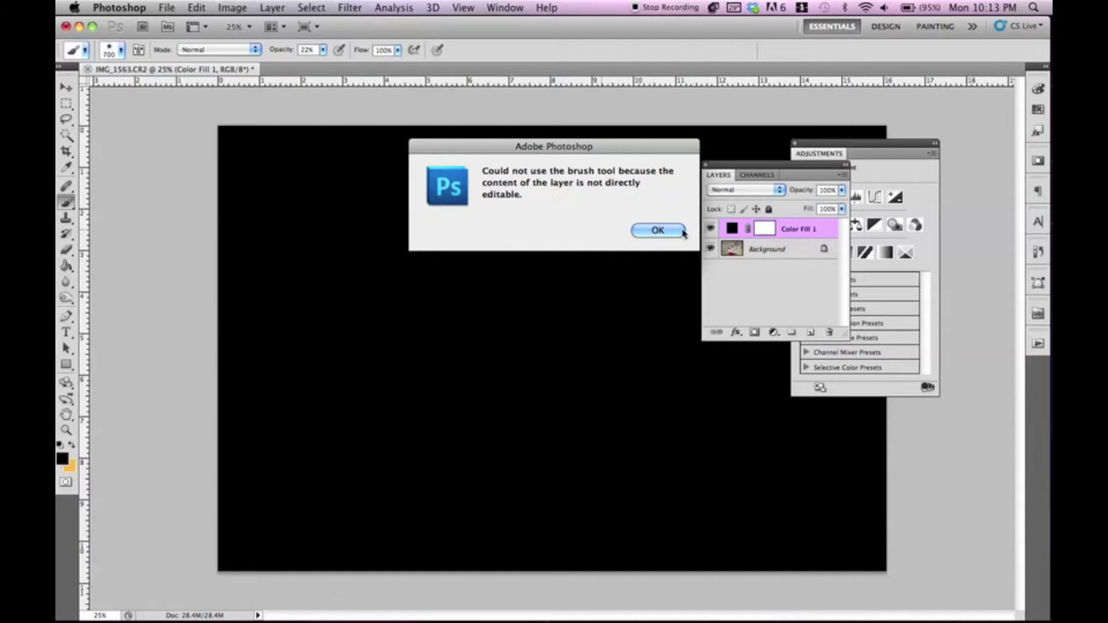
left_click(663, 232)
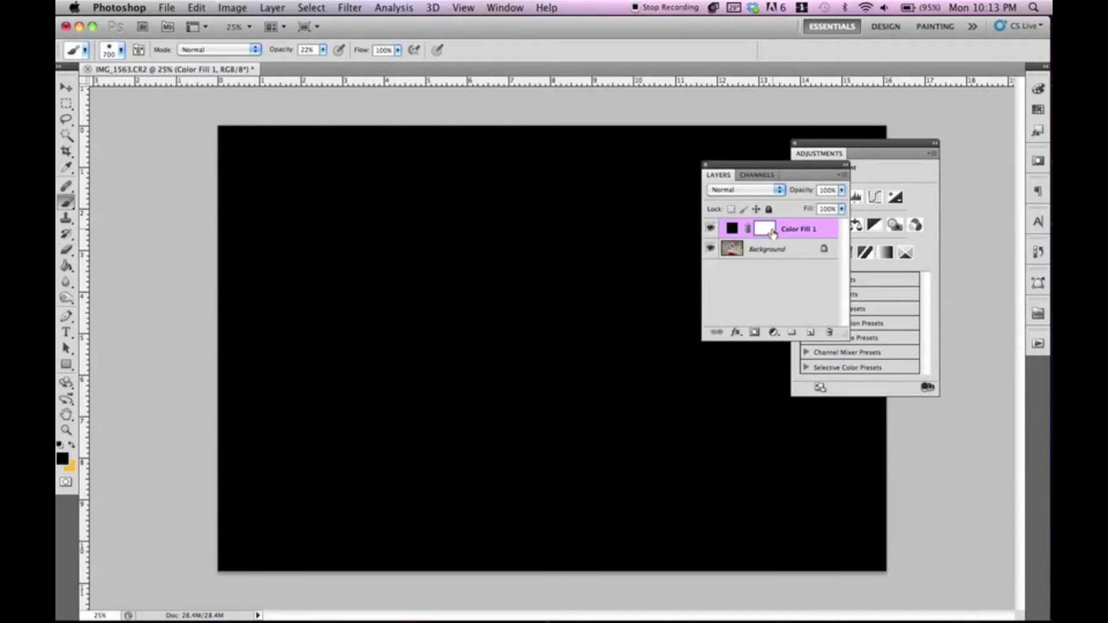
Target the color fill layer's mask and set the layer's blend mode to Color
left_click(773, 231)
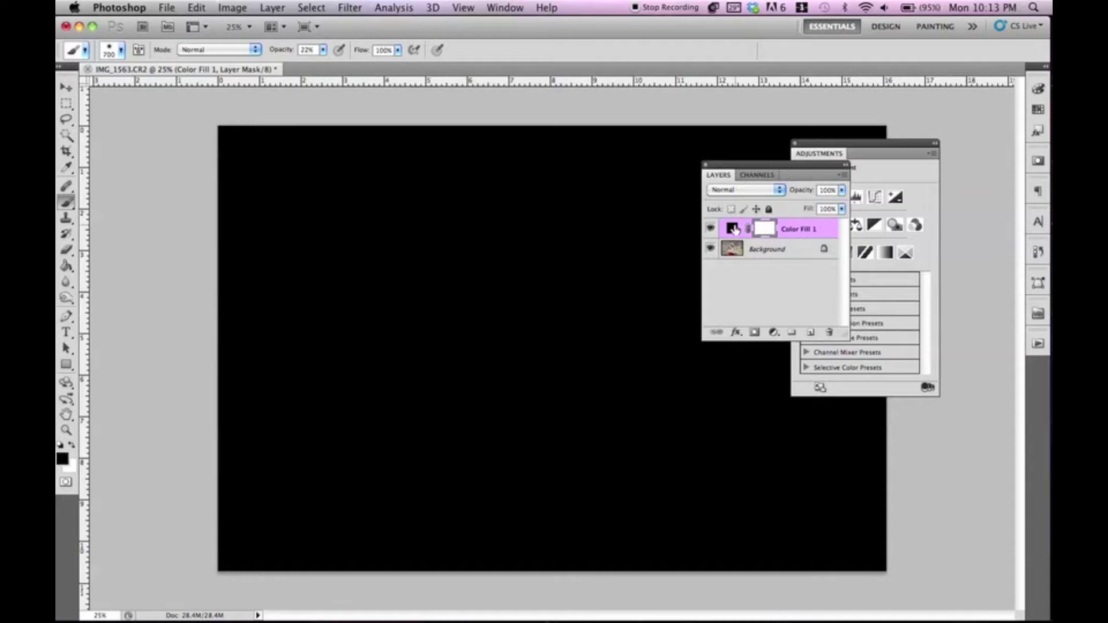
left_click(764, 192)
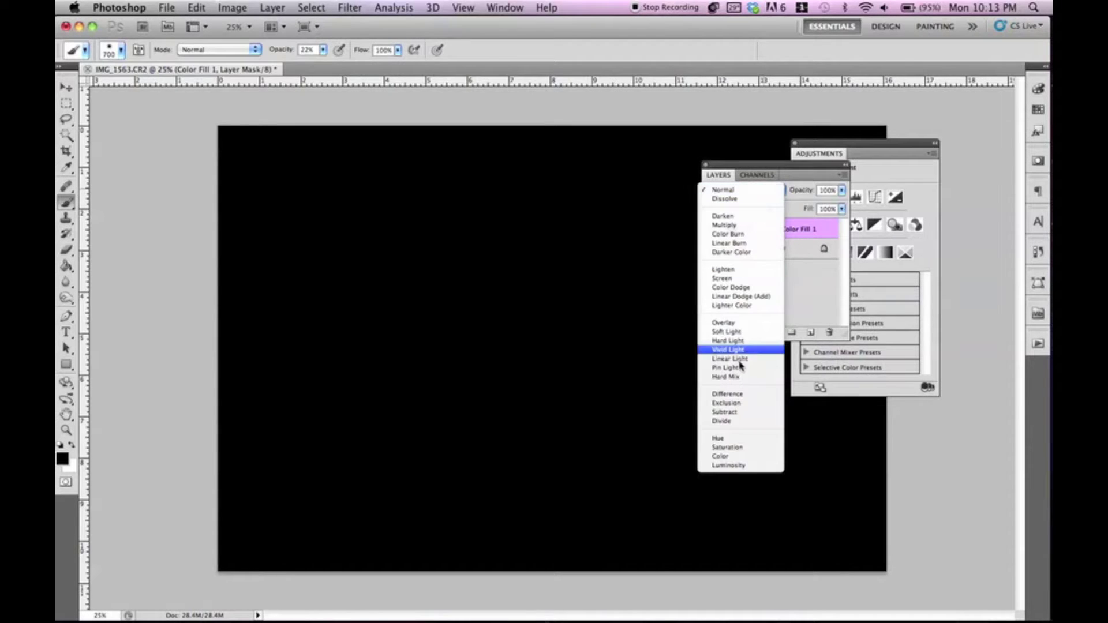
left_click(721, 457)
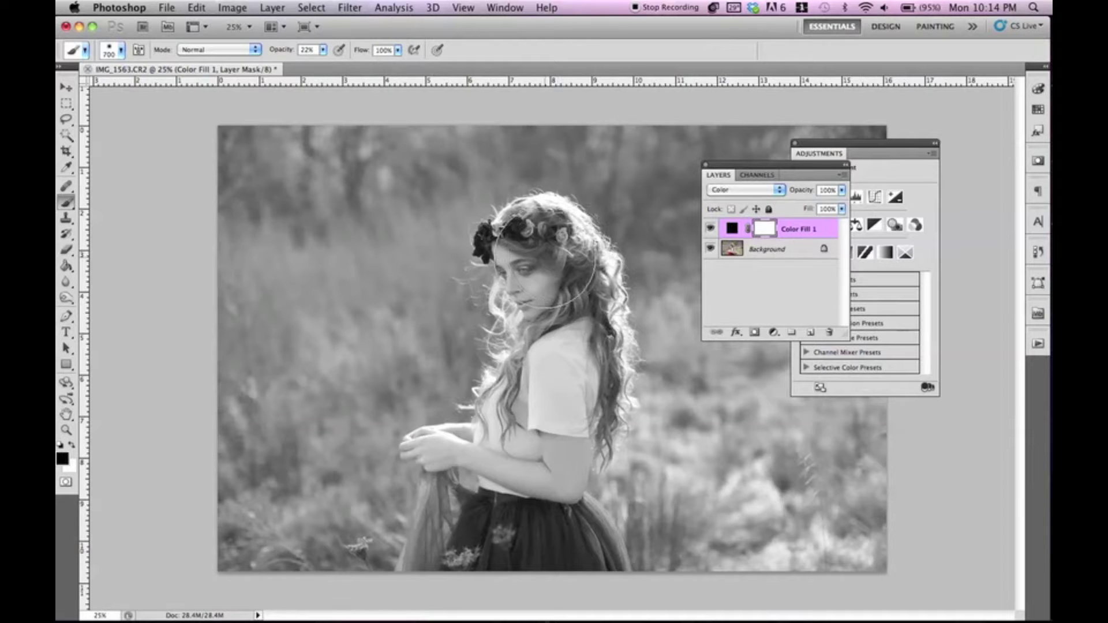
With a black brush at 100% opacity and size 500, paint the fill layer's mask over the woman to reveal her color
left_click_drag(323, 50, 417, 65)
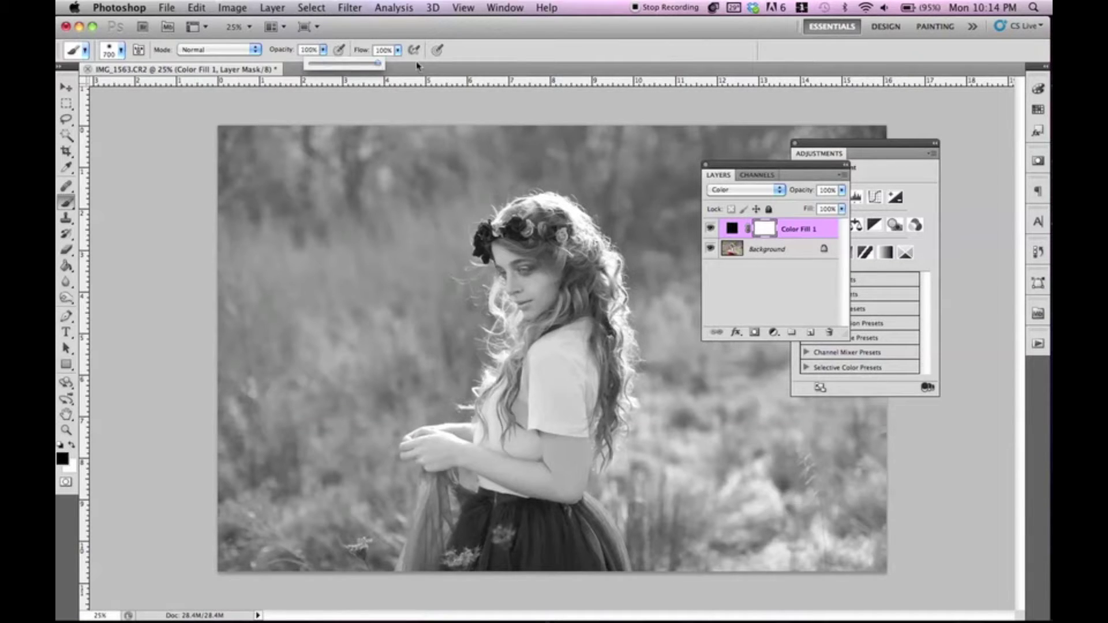
key("bracketleft")
key("bracketleft")
key("bracketleft")
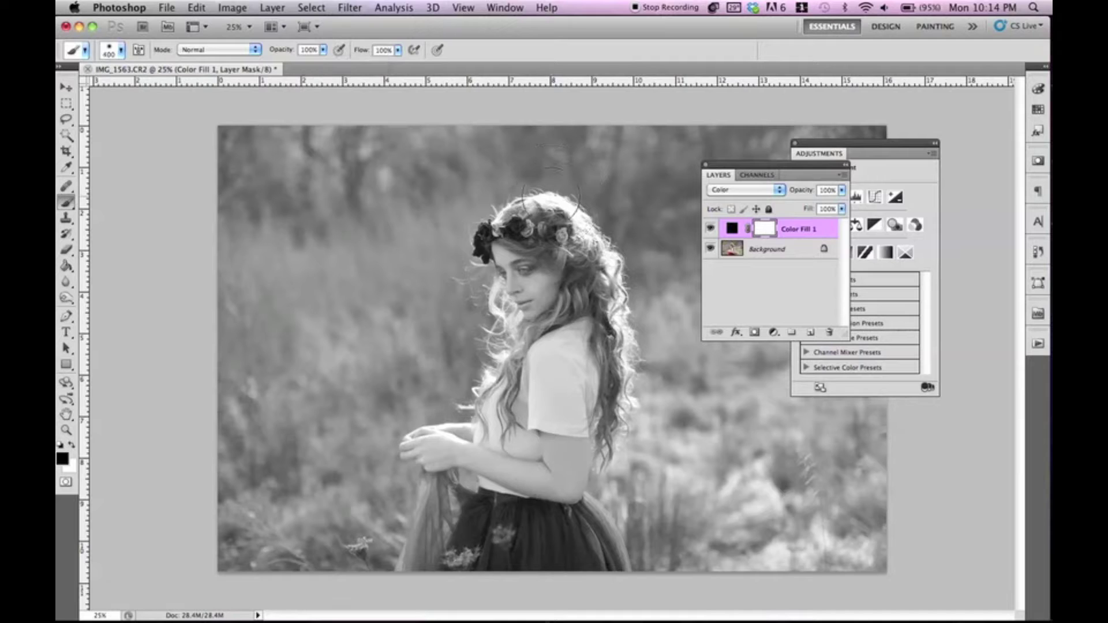
key("bracketright")
mouse_move(490, 234)
left_mouse_down()
mouse_move(519, 243)
mouse_move(525, 268)
mouse_move(552, 248)
mouse_move(551, 271)
mouse_move(568, 277)
mouse_move(554, 312)
left_mouse_up()
mouse_move(473, 482)
left_mouse_down()
mouse_move(511, 497)
mouse_move(519, 557)
mouse_move(602, 607)
mouse_move(597, 586)
mouse_move(460, 496)
mouse_move(433, 450)
left_mouse_up()
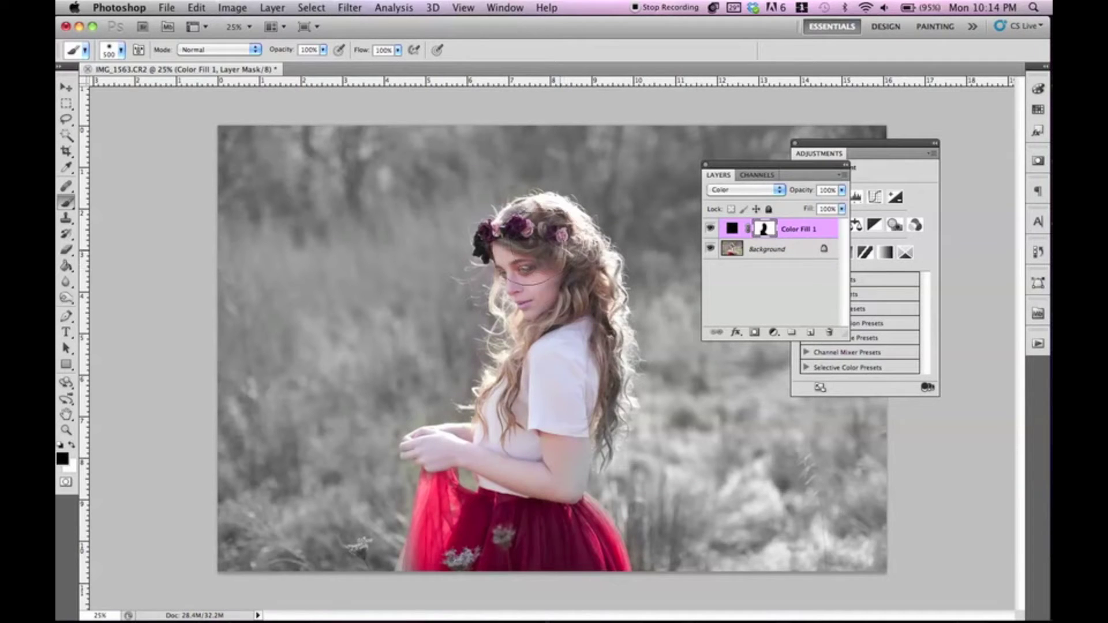
Extend the black mask painting over her hair and the nearby background, and paint the background spill back to gray with white
left_click_drag(597, 384, 581, 457)
left_click_drag(669, 411, 695, 413)
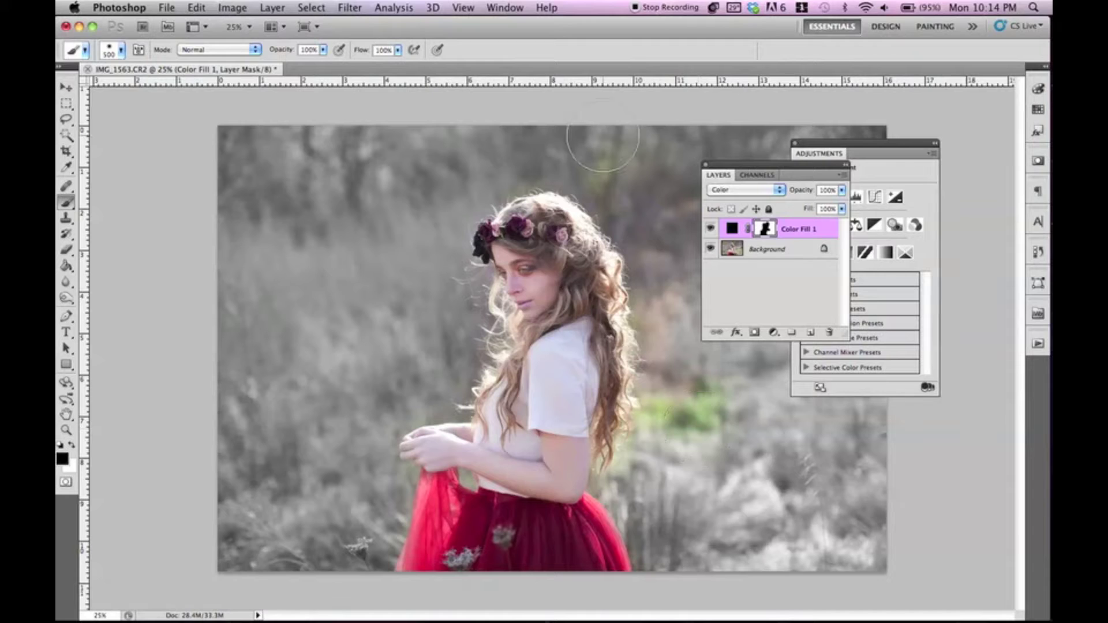
left_click_drag(768, 165, 815, 157)
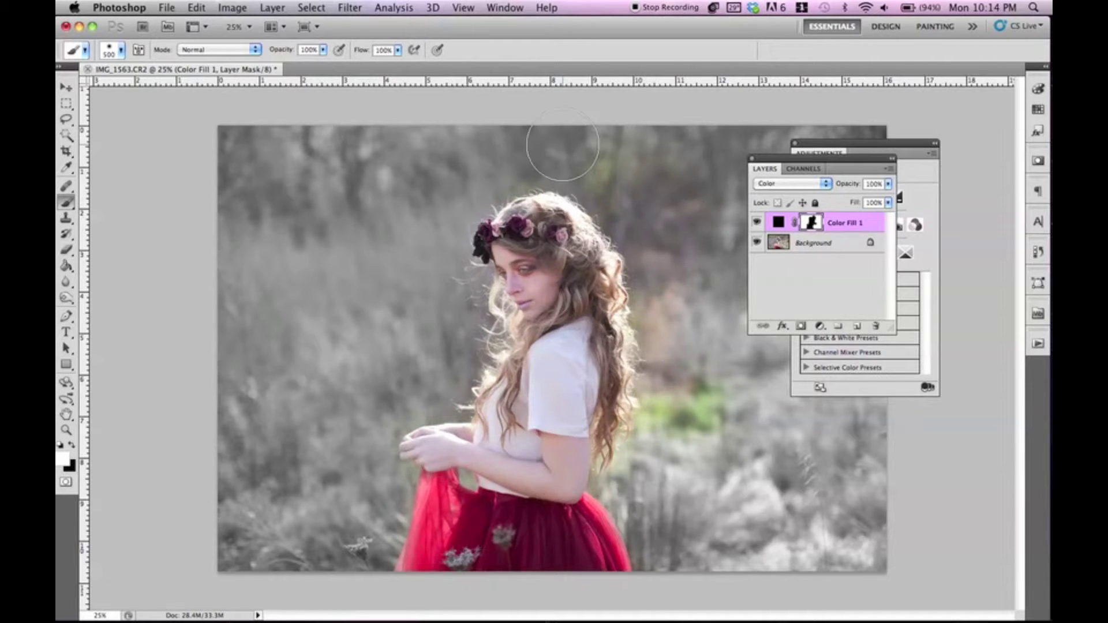
mouse_move(635, 196)
left_mouse_down()
mouse_move(657, 215)
mouse_move(637, 163)
mouse_move(644, 213)
left_mouse_up()
Reduce the brush size to 175 and paint over the face and flower crown on the fill layer's mask
key("bracketleft")
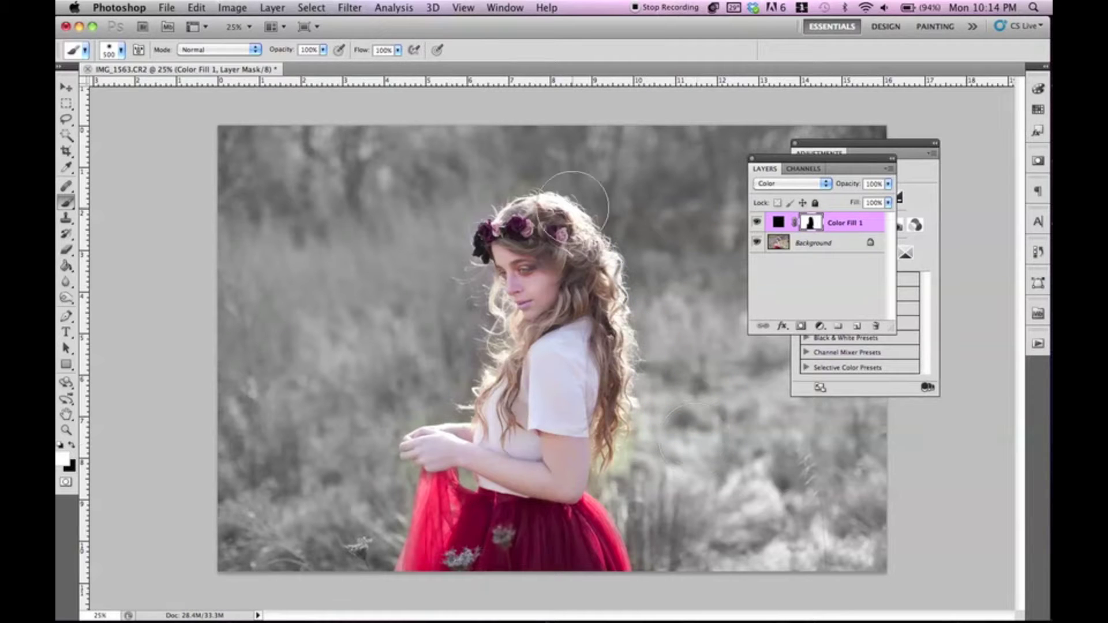
key("bracketleft")
key("bracketleft")
key("bracketleft")
key("bracketleft")
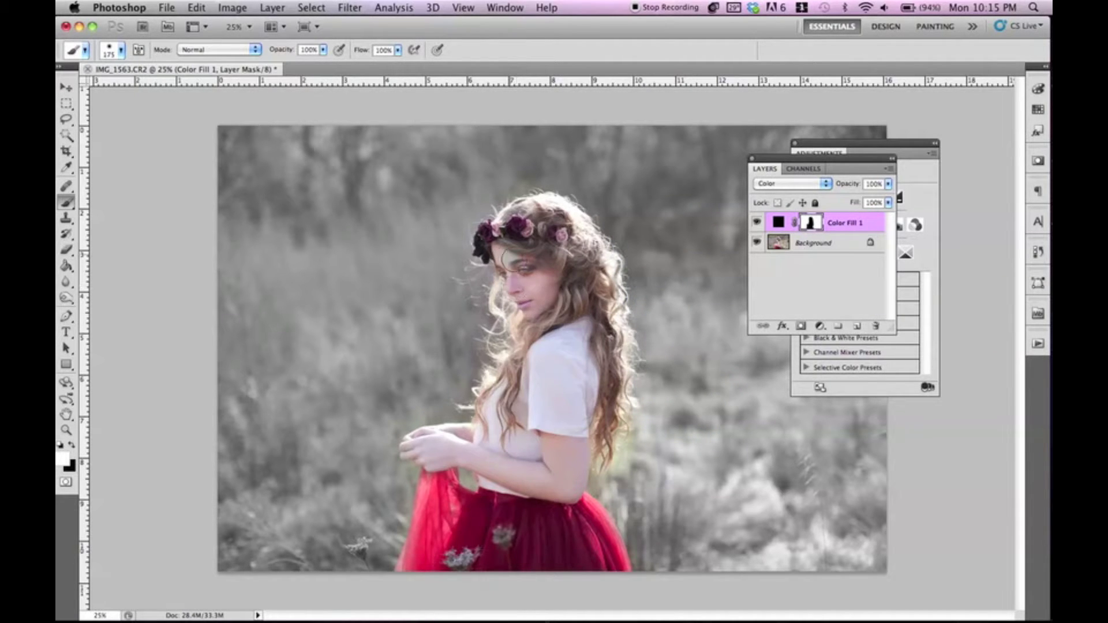
mouse_move(512, 274)
left_mouse_down()
mouse_move(537, 308)
mouse_move(566, 273)
left_mouse_up()
left_click_drag(501, 238, 516, 257)
Examine the fill layer's mask on its own and as a loaded selection, and return to the normal image view
left_click(819, 222, "alt")
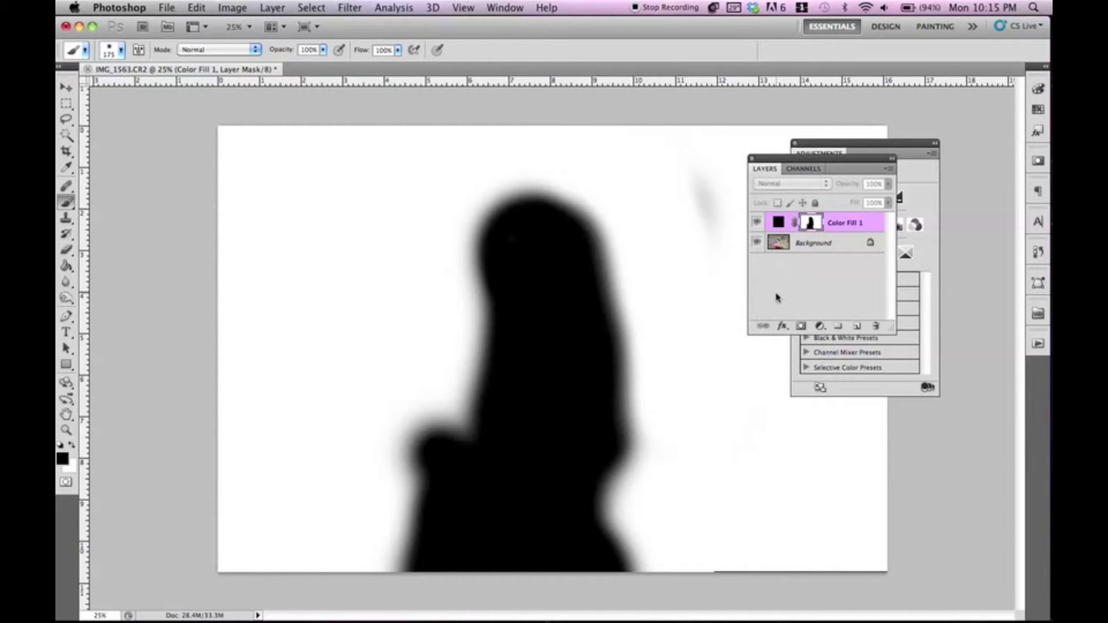
left_click(816, 226, "alt")
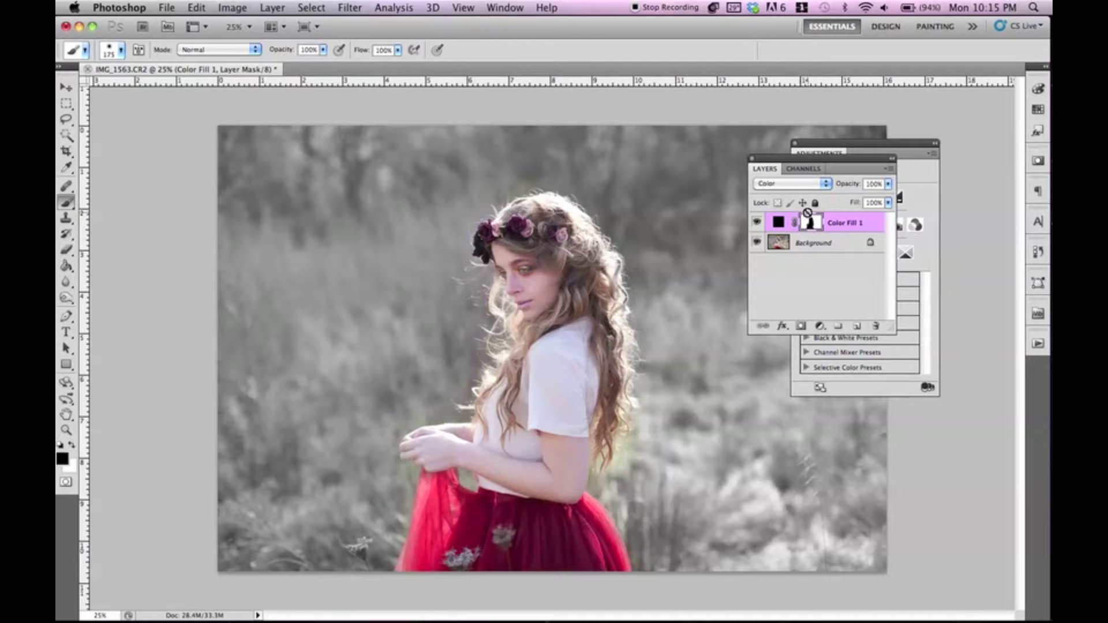
left_click(808, 220, "super")
key("super+d")
left_click(821, 228, "alt")
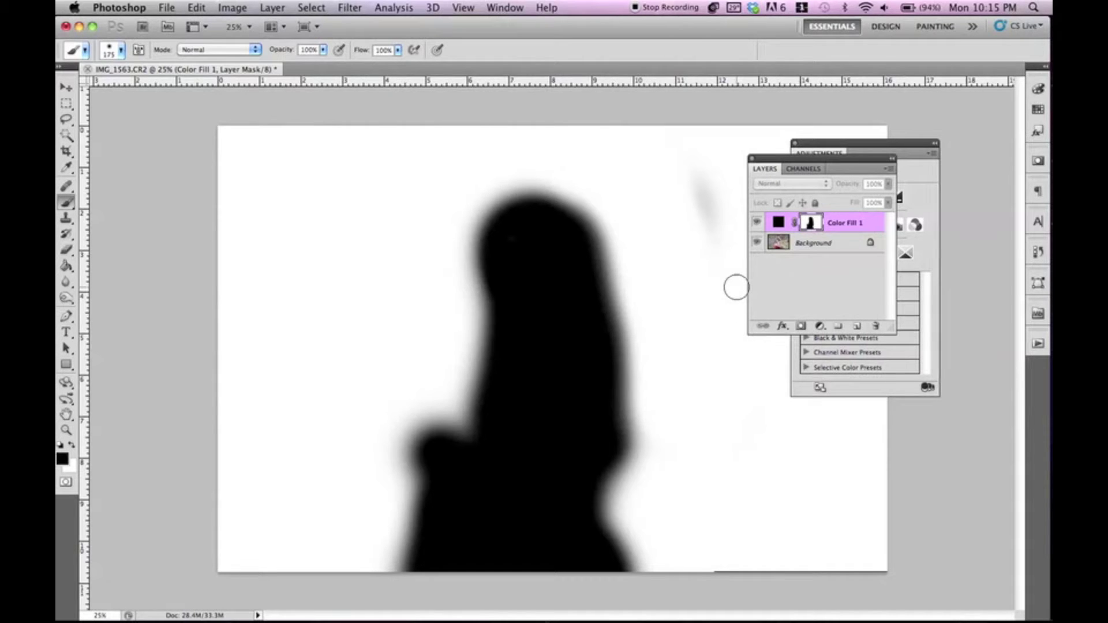
left_click(810, 227, "alt")
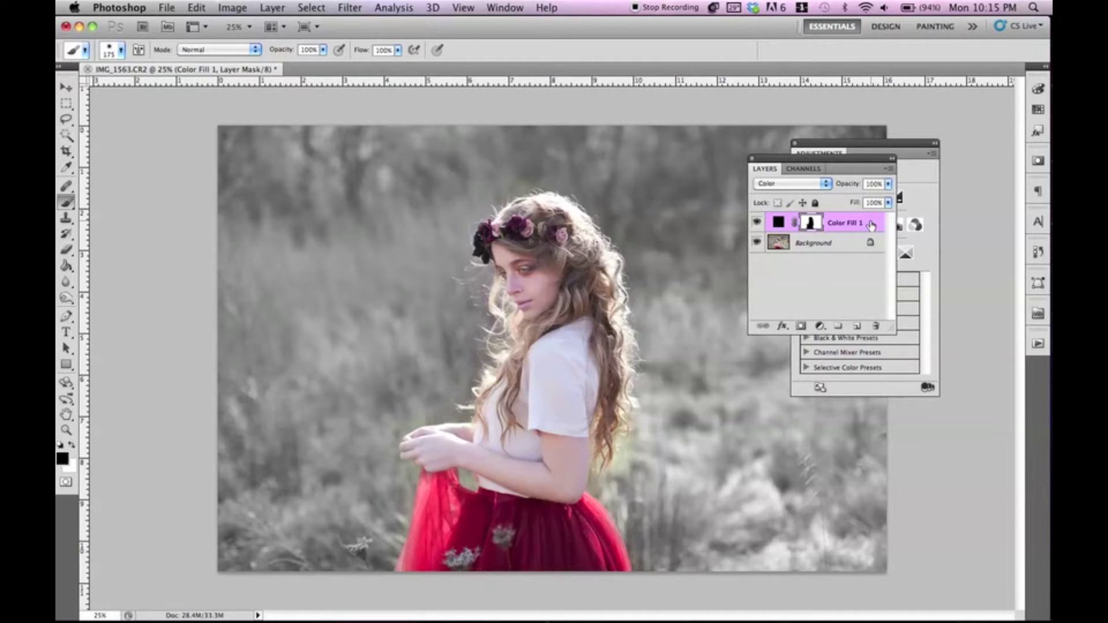
Move the Layers panel off the Adjustments panel and delete the color fill layer
left_click_drag(813, 168, 716, 167)
left_click_drag(782, 222, 778, 326)
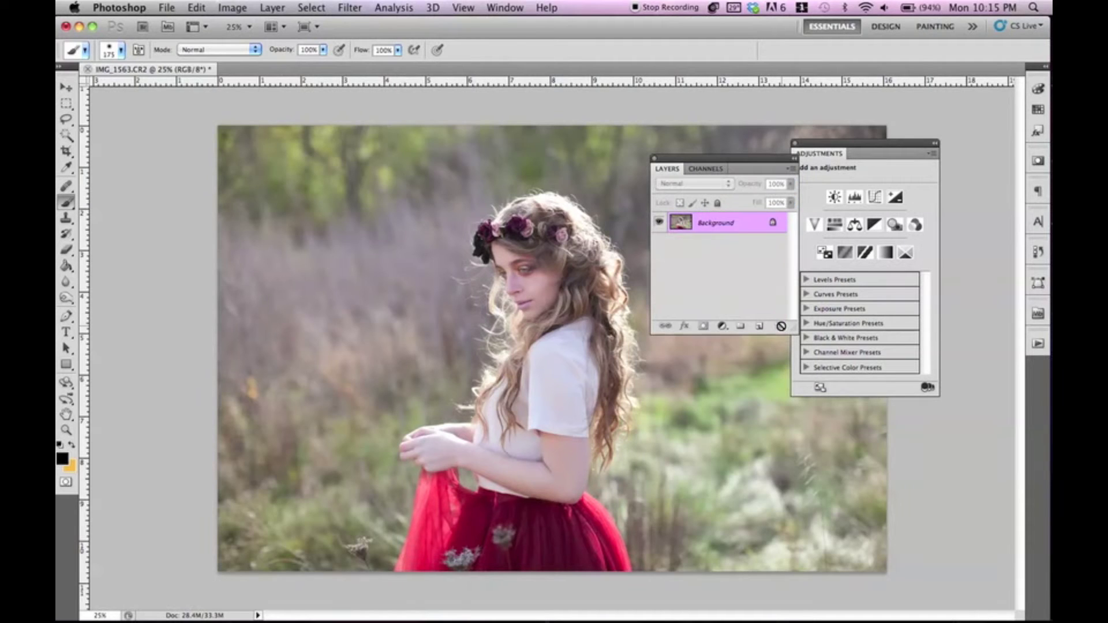
Add a Curves adjustment layer with default settings above the Background layer
left_click(270, 6)
mouse_move(379, 148)
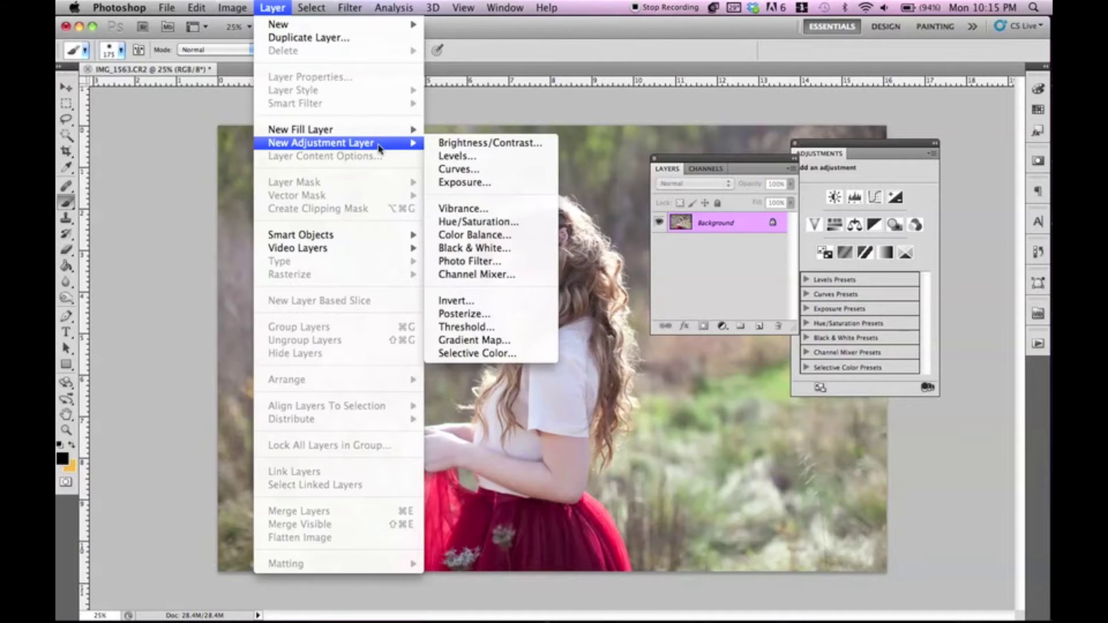
left_click(473, 170)
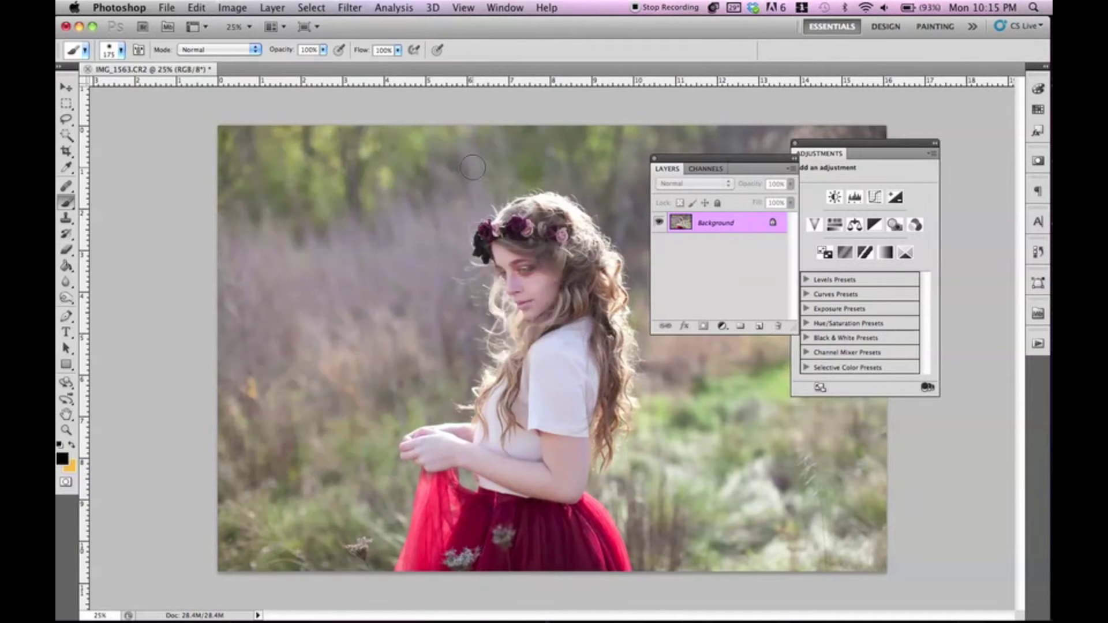
left_click(667, 276)
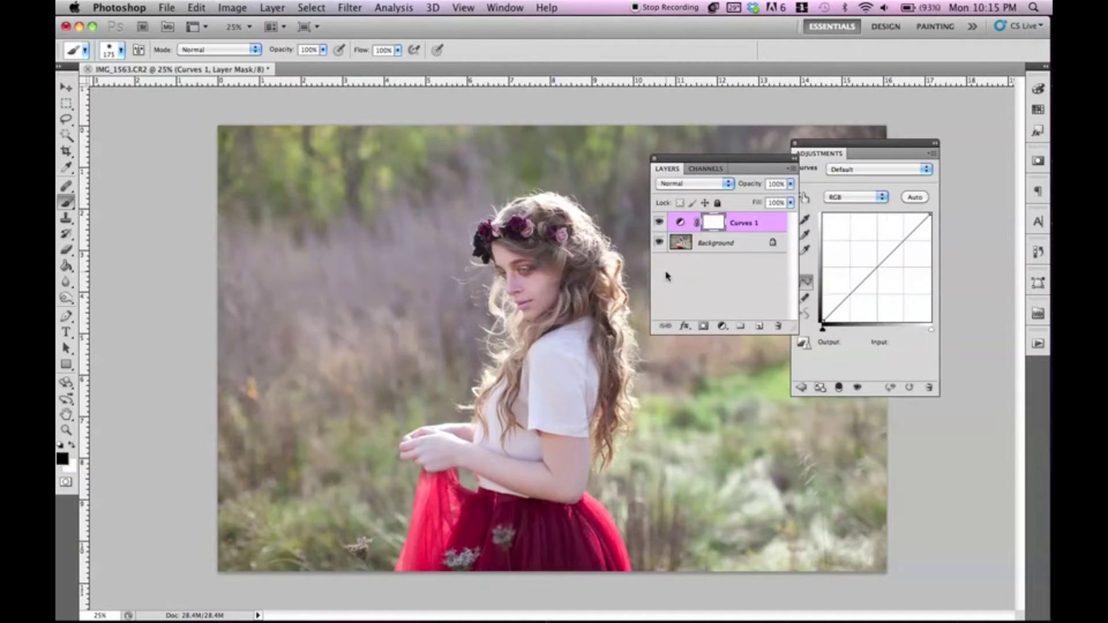
Shape the composite RGB curve with points at input 72, output 78 and input 13, output 15, plus raised highlights, and move the Layers panel clear of Adjustments
left_click(848, 283)
left_click_drag(847, 282, 882, 244)
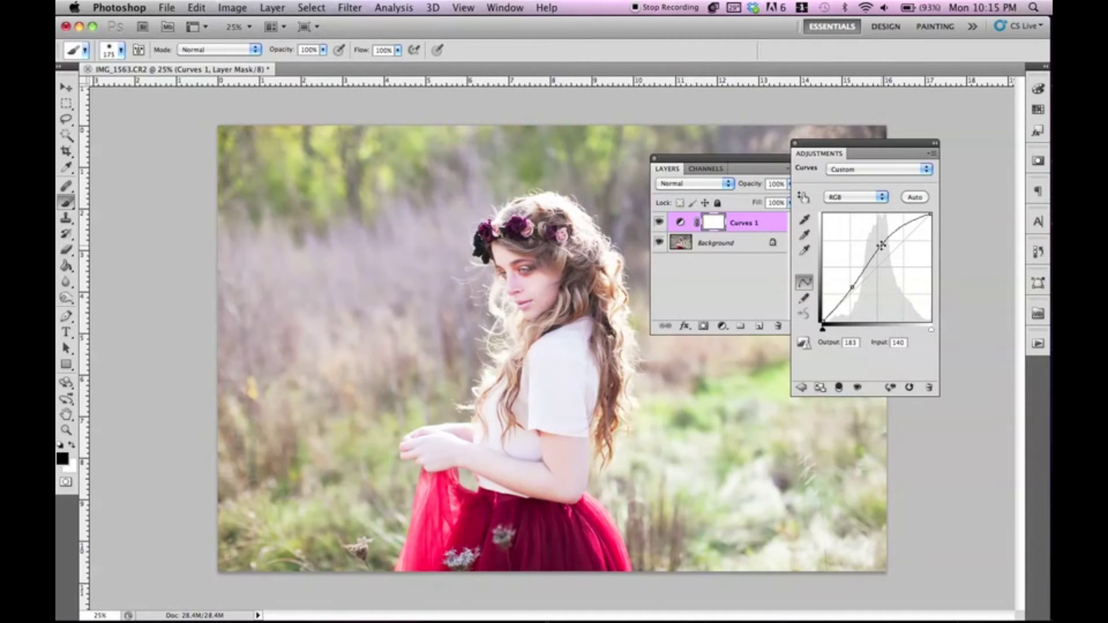
left_click_drag(851, 287, 854, 288)
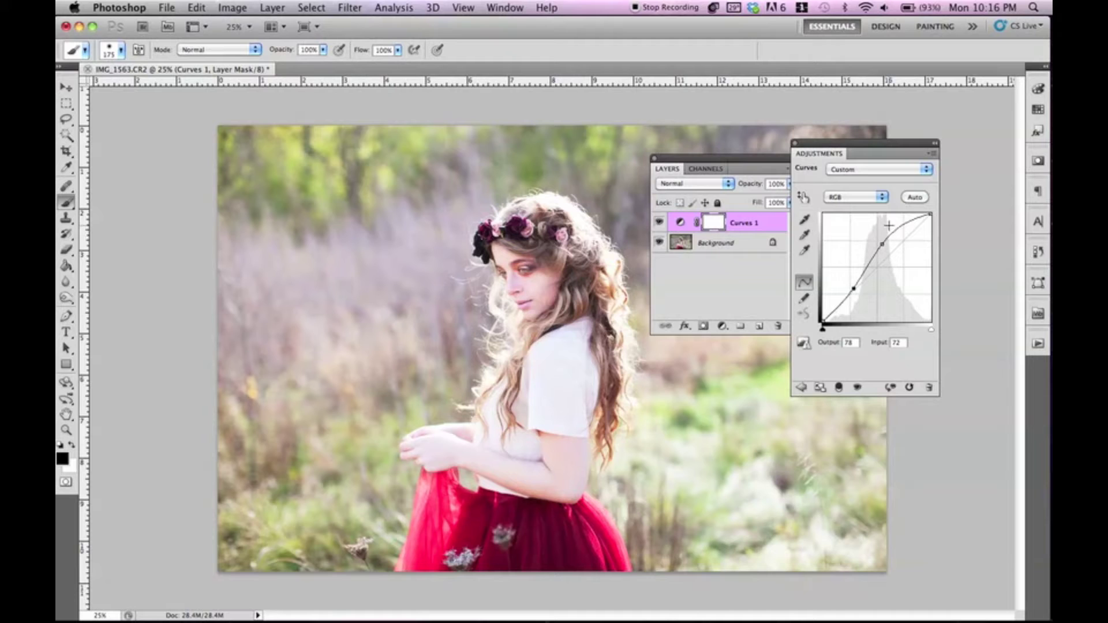
left_click_drag(881, 243, 883, 246)
mouse_move(821, 322)
left_mouse_down()
mouse_move(839, 315)
mouse_move(828, 315)
left_mouse_up()
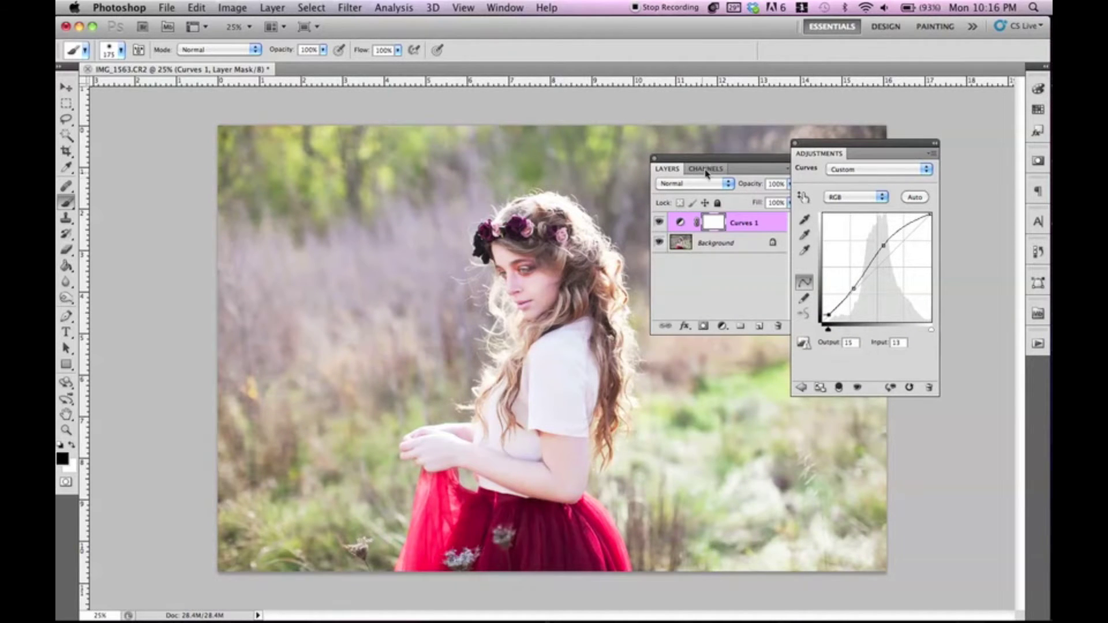
left_click_drag(715, 164, 287, 186)
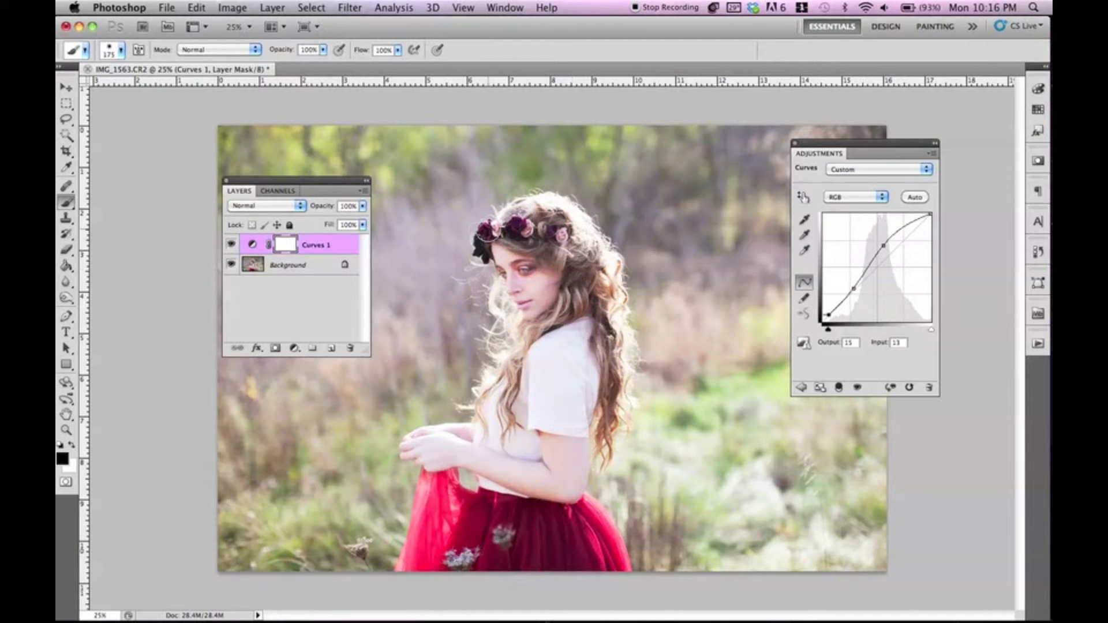
Lower the blue curve's midtones with a point at input 174, output 168, and set a green curve point at input 107, output 95
left_click(848, 197)
left_click(844, 224)
left_click_drag(864, 281, 864, 293)
left_click_drag(901, 257, 896, 251)
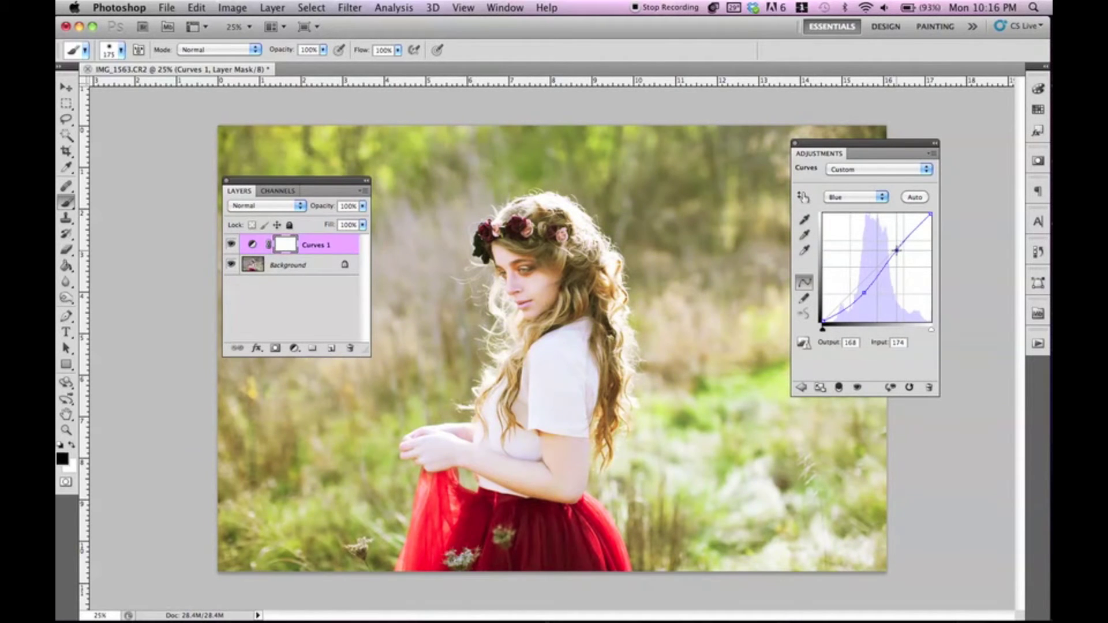
left_click(855, 197)
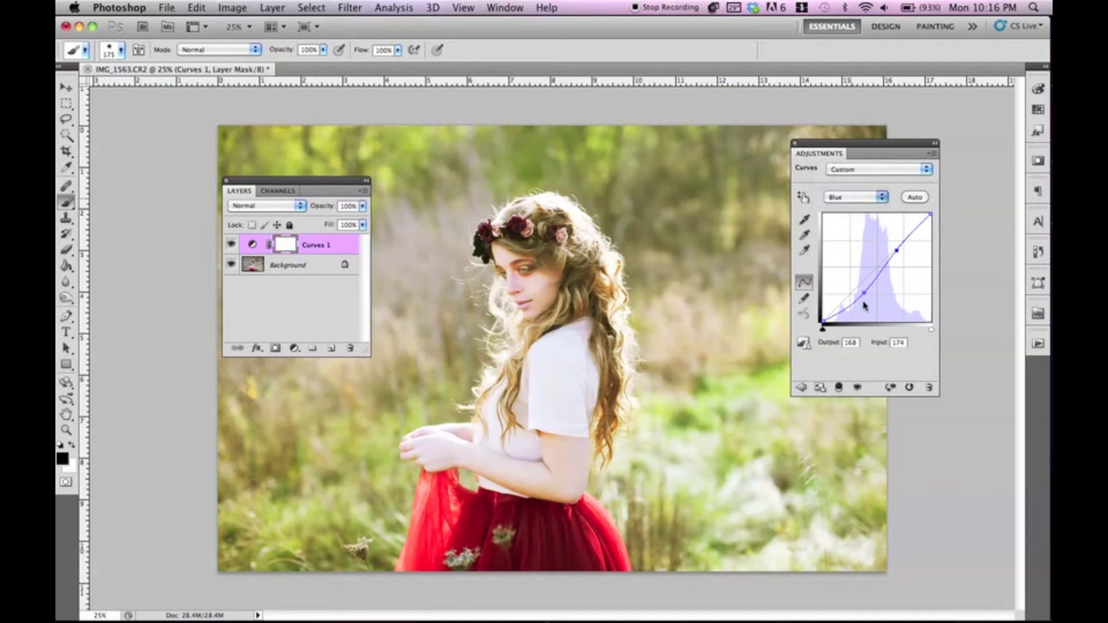
left_click(844, 188)
left_click_drag(866, 279, 867, 281)
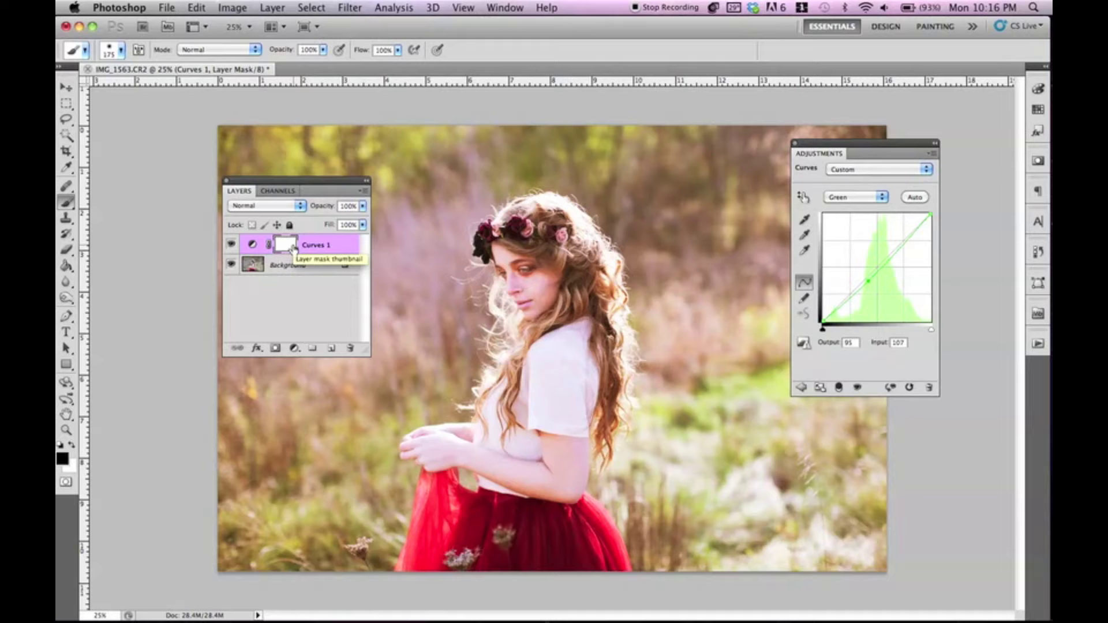
Invert the Curves layer's mask to black and enlarge the brush to 400 px
key("super+i")
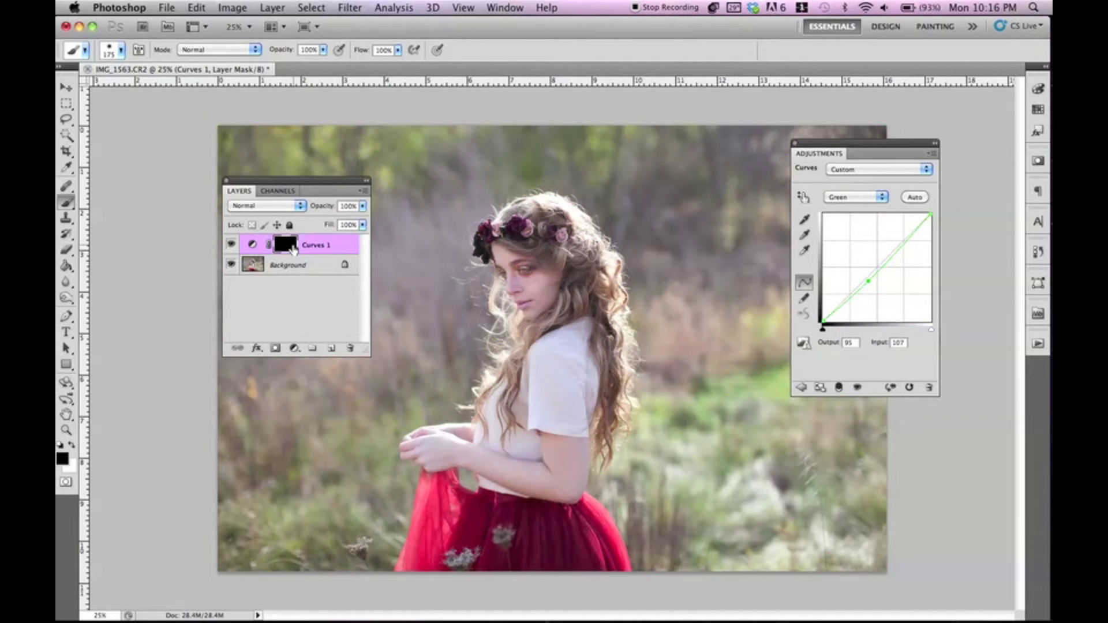
key("bracketright")
key("bracketright")
key("bracketright")
key("bracketright")
View the black Curves mask on its own, return to the image, and paint white on the mask over the woman from head to skirt
left_click(289, 247, "alt")
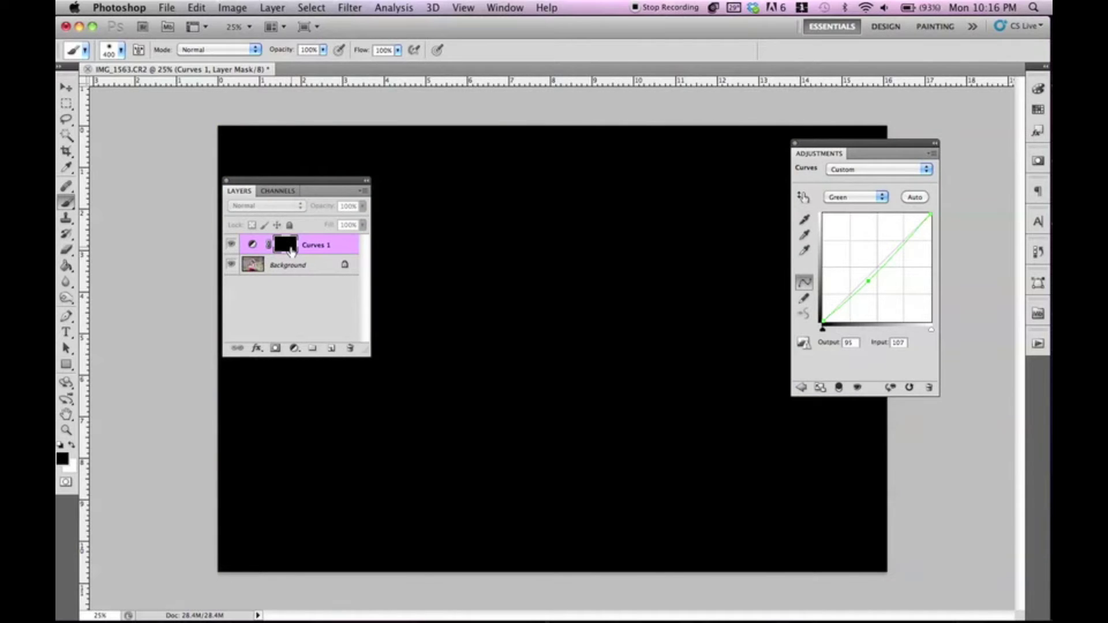
left_click(290, 248, "alt")
left_click(290, 249, "alt")
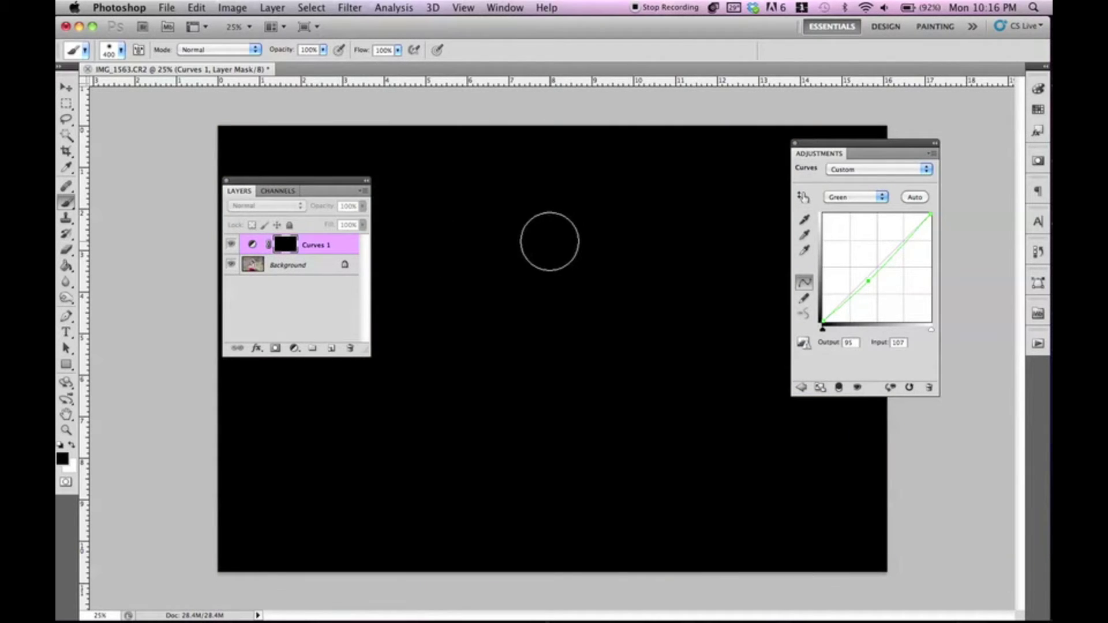
left_click(282, 248, "alt")
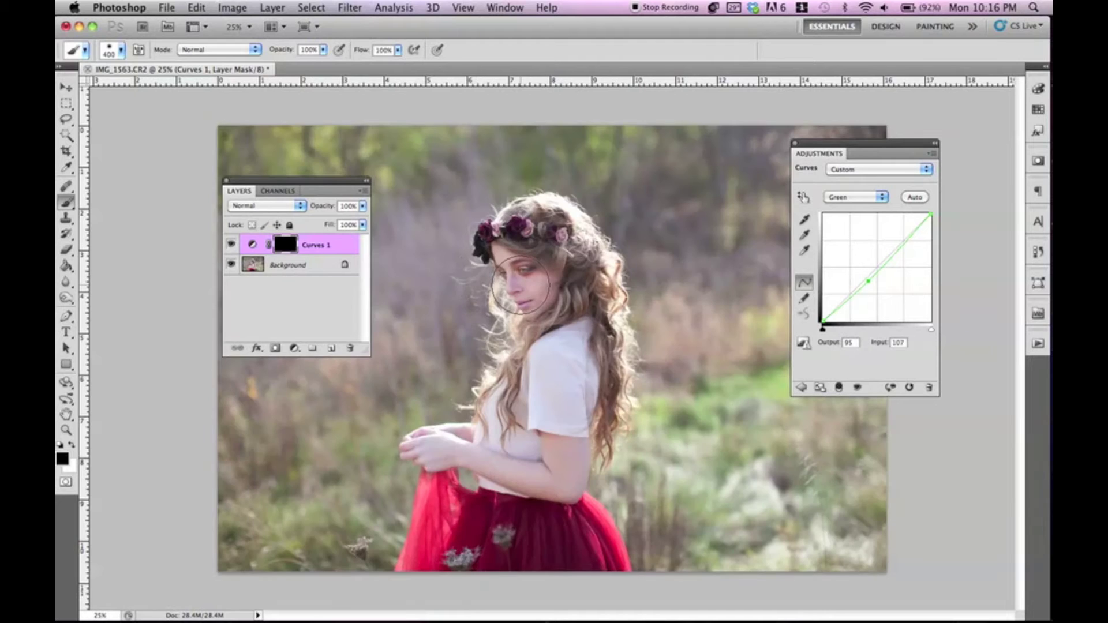
mouse_move(534, 272)
left_mouse_down()
mouse_move(509, 246)
mouse_move(526, 252)
mouse_move(535, 239)
mouse_move(524, 235)
mouse_move(553, 278)
mouse_move(583, 281)
mouse_move(566, 292)
mouse_move(545, 413)
mouse_move(537, 421)
mouse_move(530, 286)
mouse_move(517, 476)
mouse_move(431, 463)
mouse_move(497, 522)
mouse_move(574, 534)
left_mouse_up()
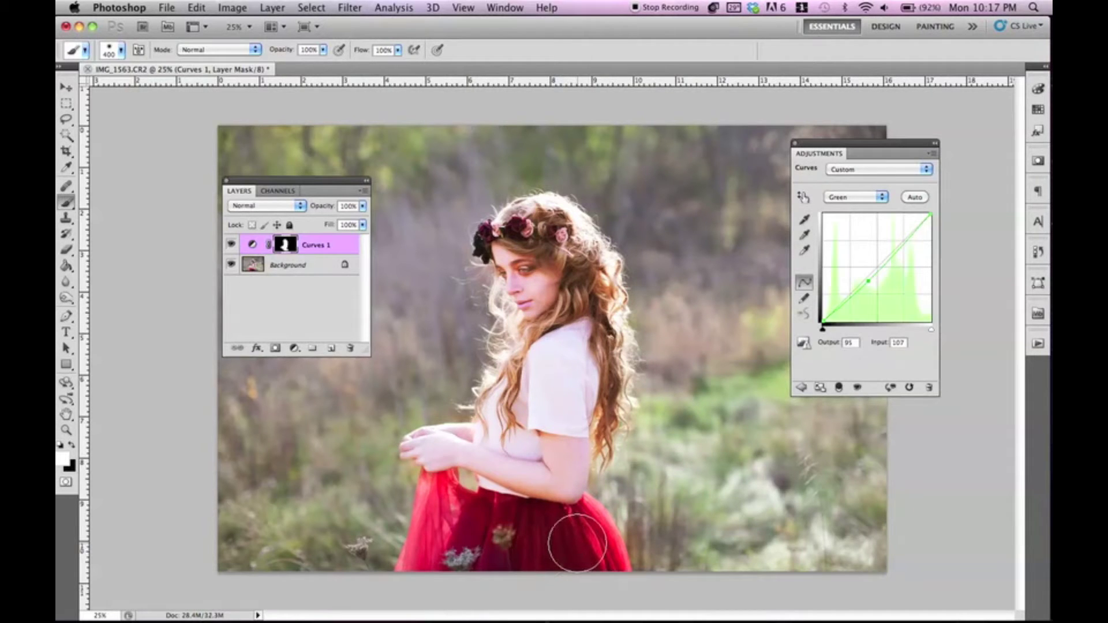
Choose the textured 398 px brush preset and paint on the Curves mask around the woman, swapping the painting colour between strokes
left_click(119, 52)
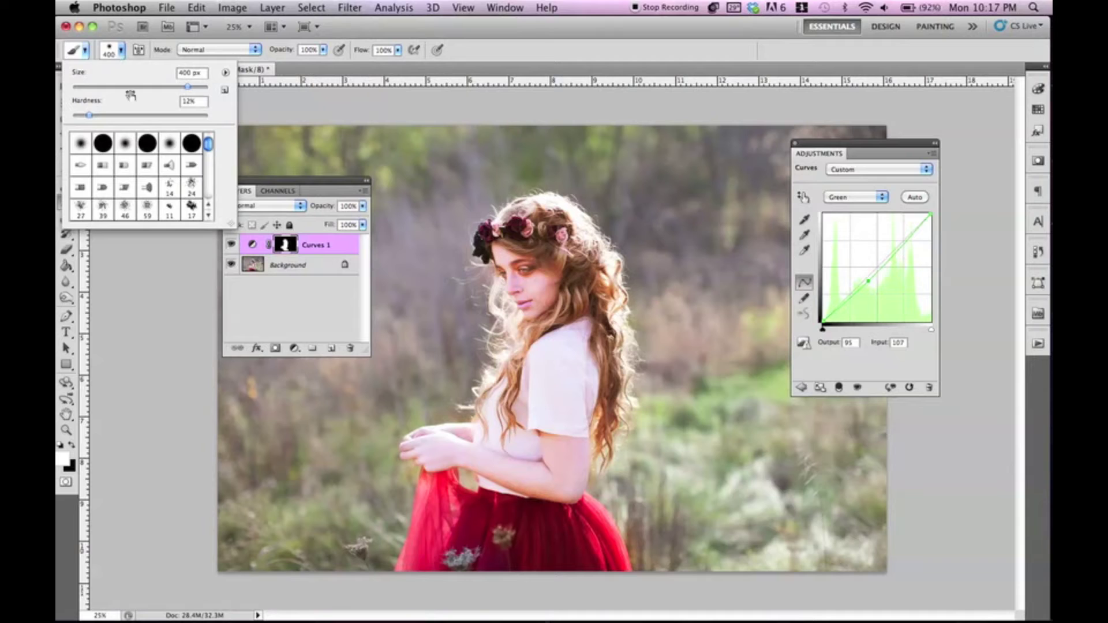
scroll(168, 170, "down", 5)
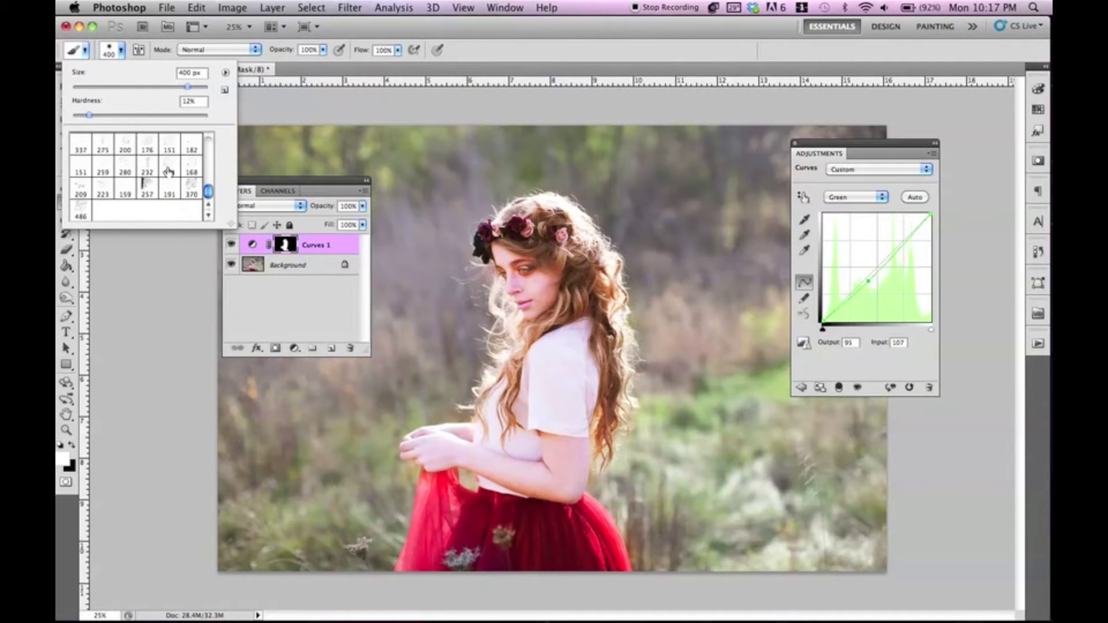
scroll(151, 163, "up", 3)
double_click(174, 183)
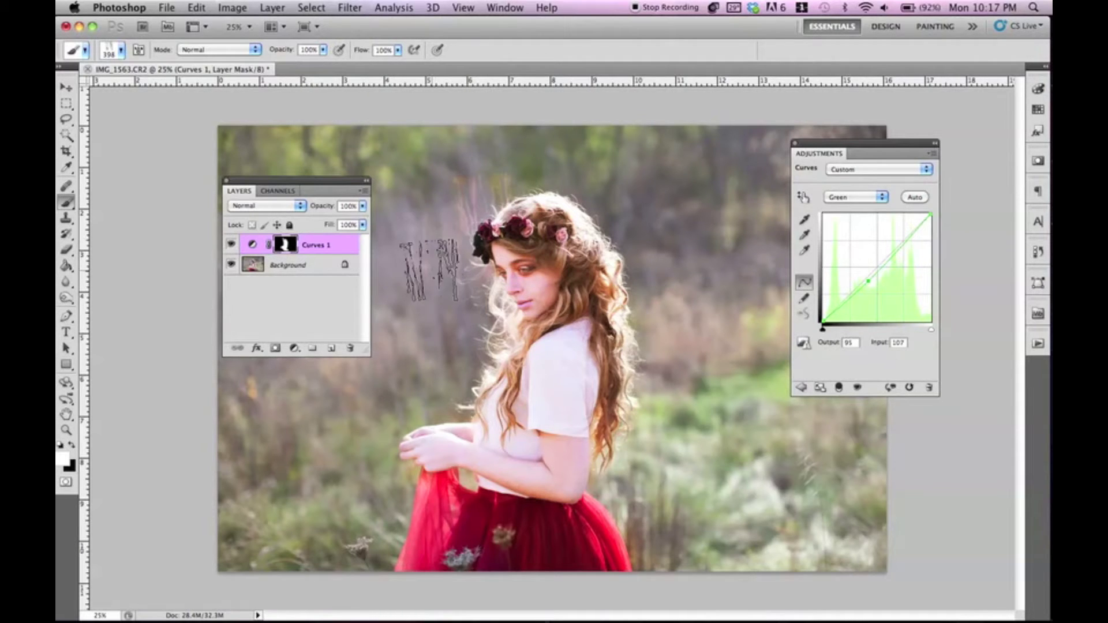
mouse_move(376, 367)
left_mouse_down()
mouse_move(618, 98)
mouse_move(681, 297)
mouse_move(629, 155)
mouse_move(790, 346)
mouse_move(634, 274)
mouse_move(687, 427)
mouse_move(398, 413)
mouse_move(404, 452)
mouse_move(334, 494)
mouse_move(309, 445)
mouse_move(371, 522)
mouse_move(721, 314)
mouse_move(737, 509)
mouse_move(796, 99)
mouse_move(728, 588)
mouse_move(491, 294)
mouse_move(297, 145)
mouse_move(444, 289)
mouse_move(418, 519)
left_mouse_up()
key("x")
mouse_move(500, 346)
left_mouse_down()
mouse_move(408, 322)
mouse_move(386, 231)
mouse_move(585, 577)
mouse_move(729, 458)
mouse_move(782, 600)
mouse_move(496, 392)
mouse_move(220, 364)
left_mouse_up()
Delete the Curves adjustment layer and duplicate the Background layer
left_click_drag(320, 244, 349, 348)
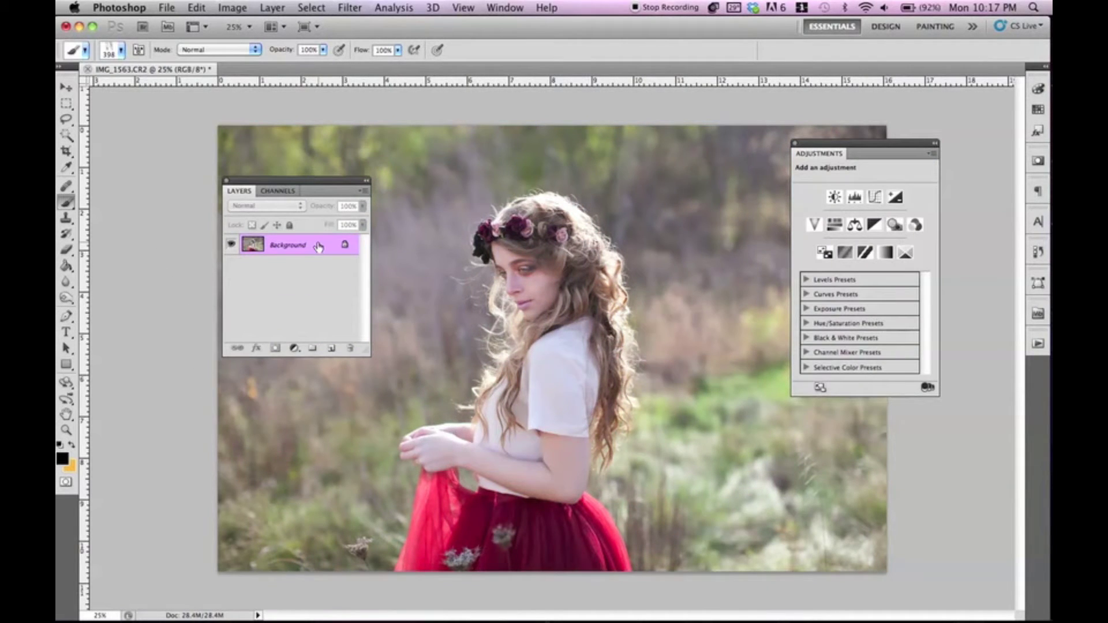
key("super+j")
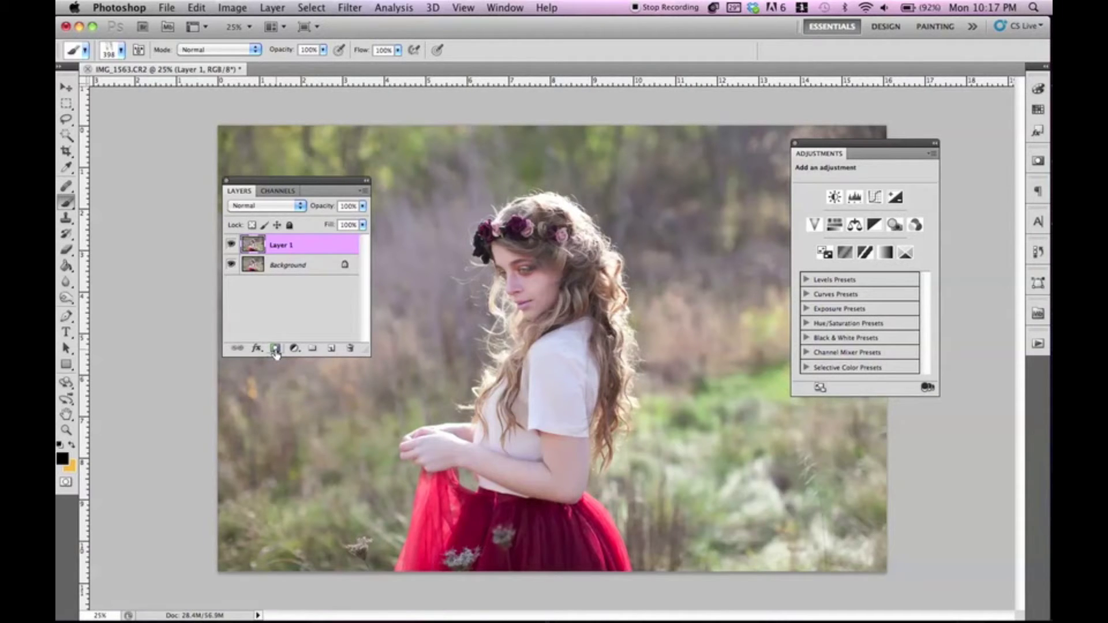
Apply Color Balance to the duplicate layer's midtones with levels -84, +71, +94, and add a white layer mask to it
left_click(233, 7)
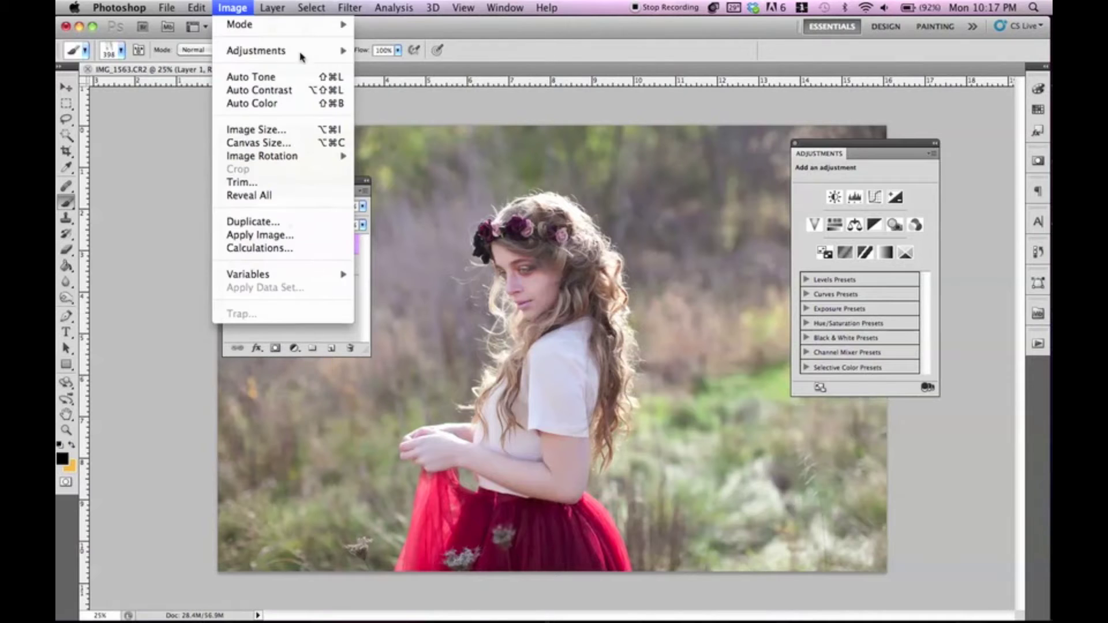
mouse_move(302, 51)
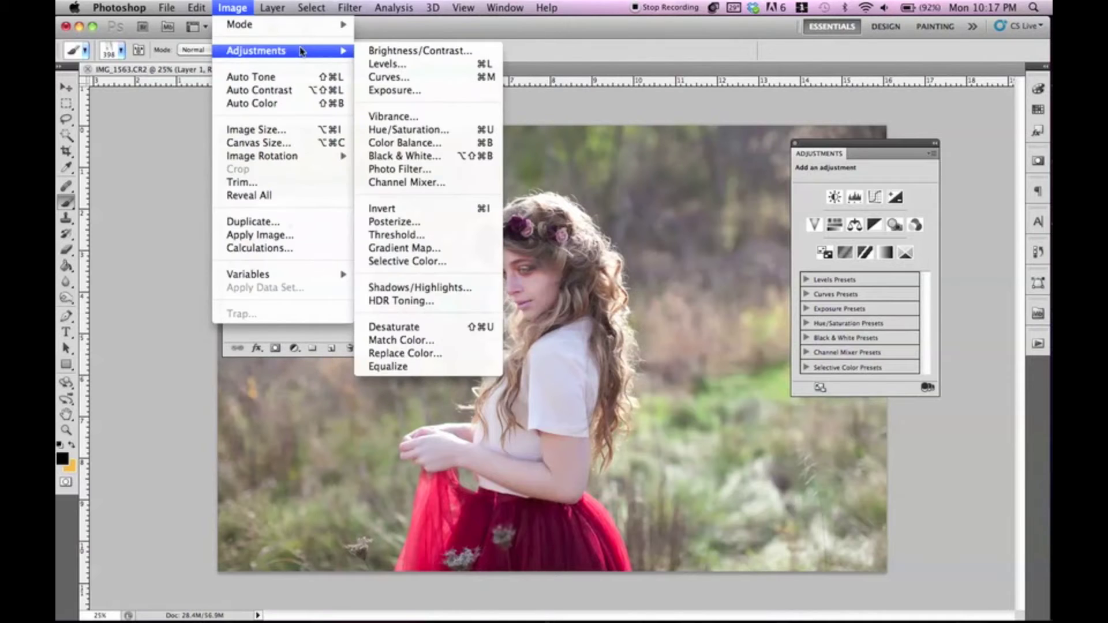
left_click(428, 144)
left_click_drag(554, 218, 818, 271)
left_click_drag(786, 330, 855, 330)
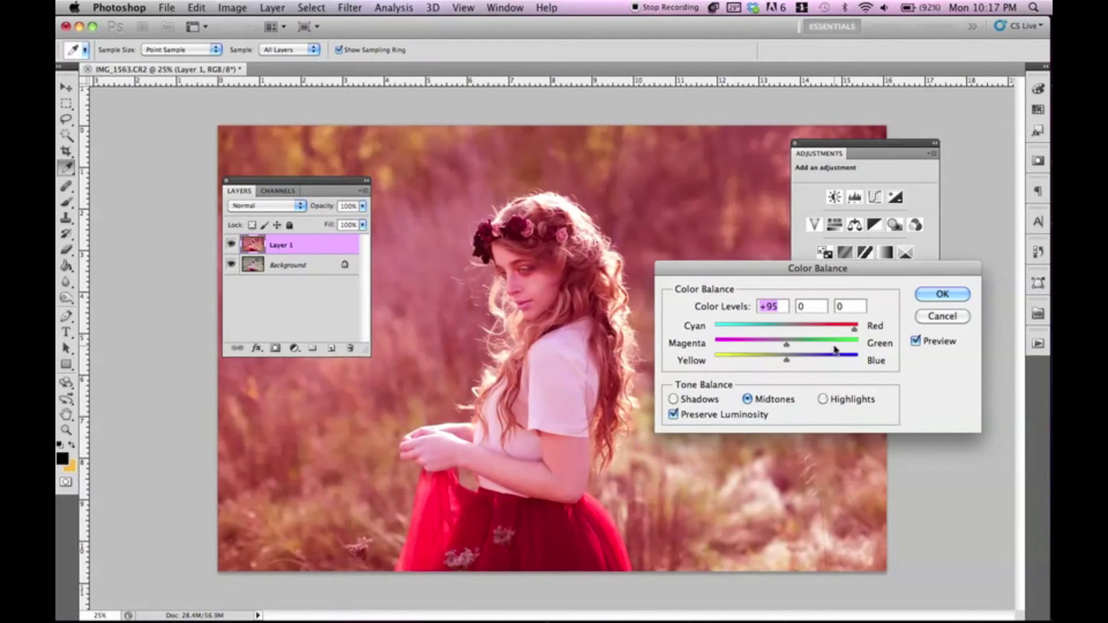
left_click(837, 344)
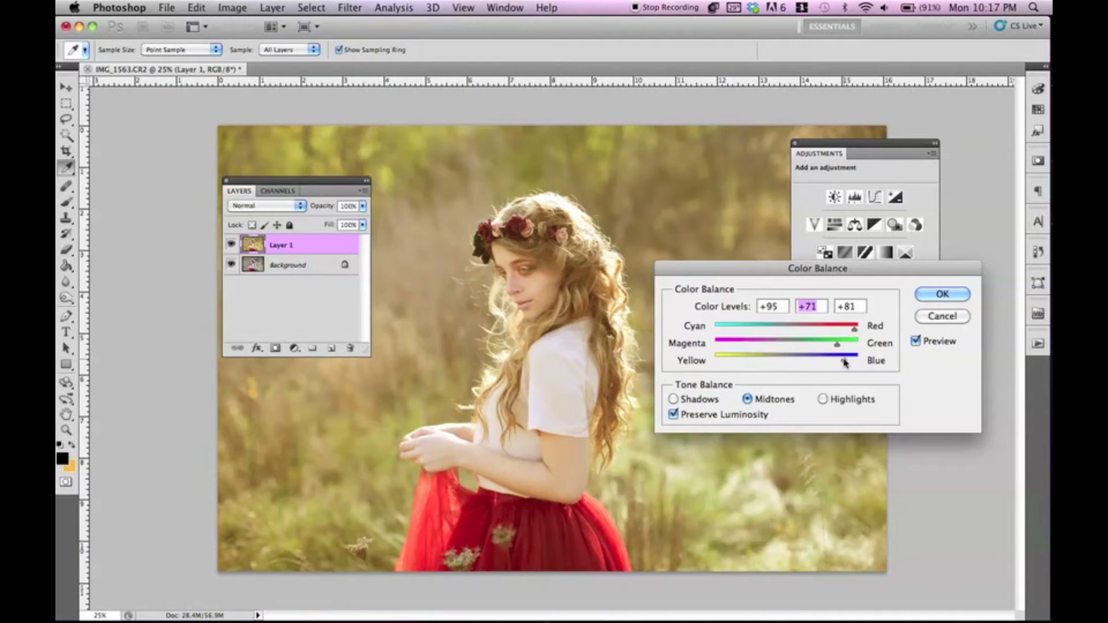
left_click_drag(735, 360, 854, 362)
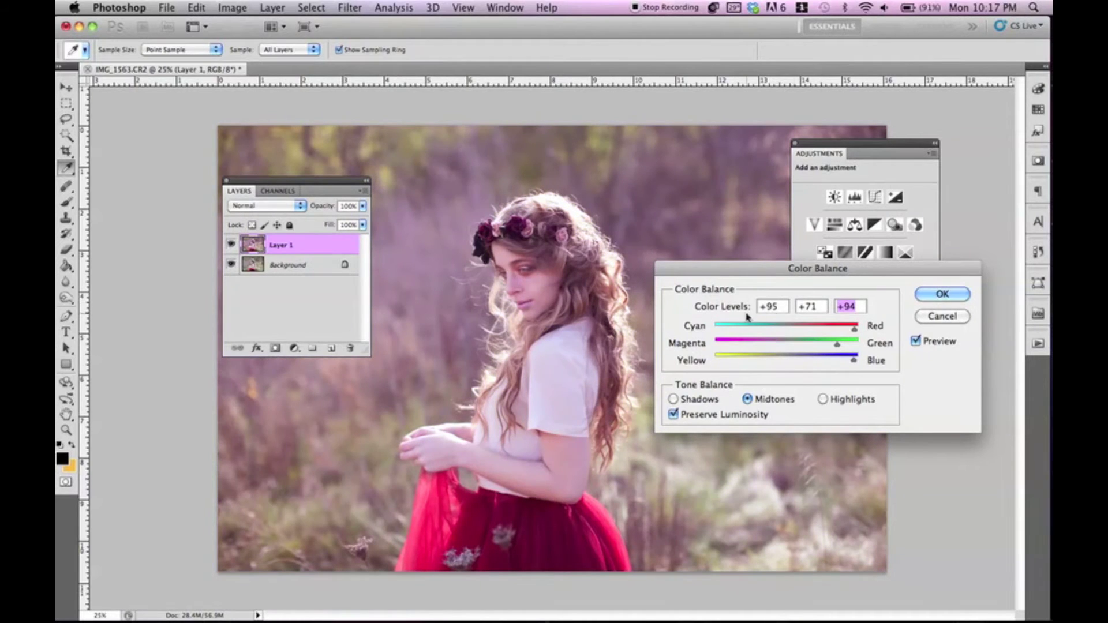
left_click_drag(756, 330, 707, 331)
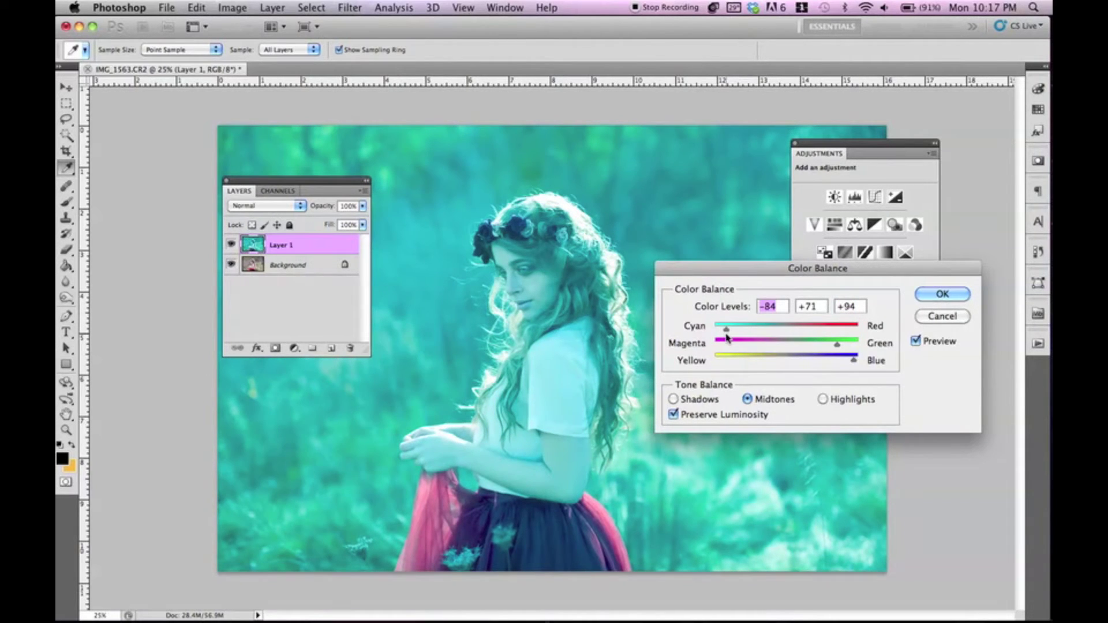
left_click(951, 296)
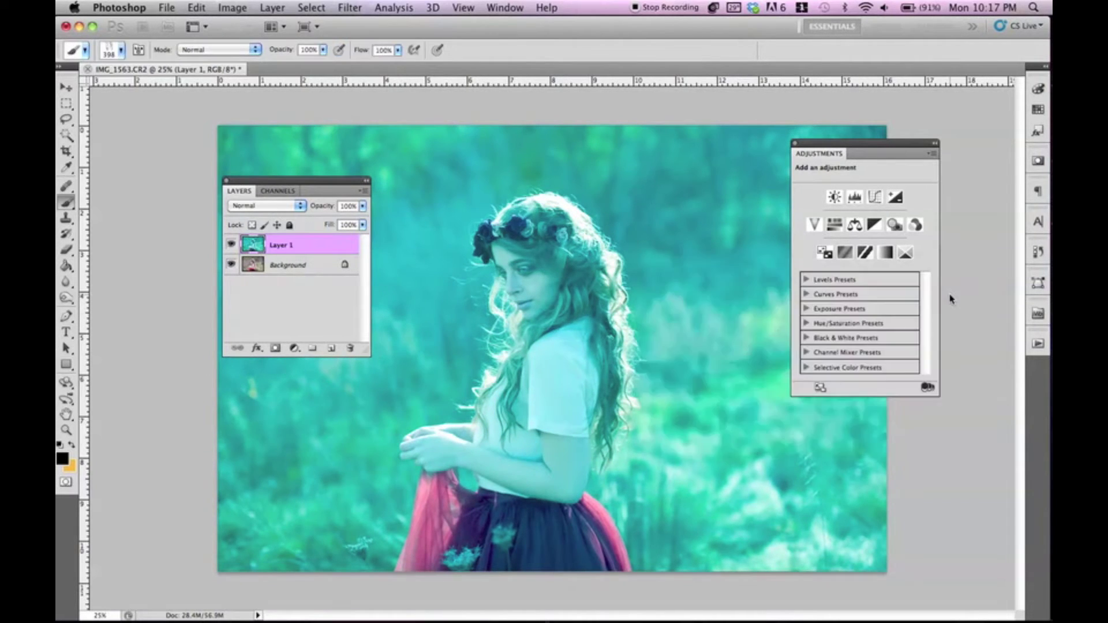
left_click(274, 348)
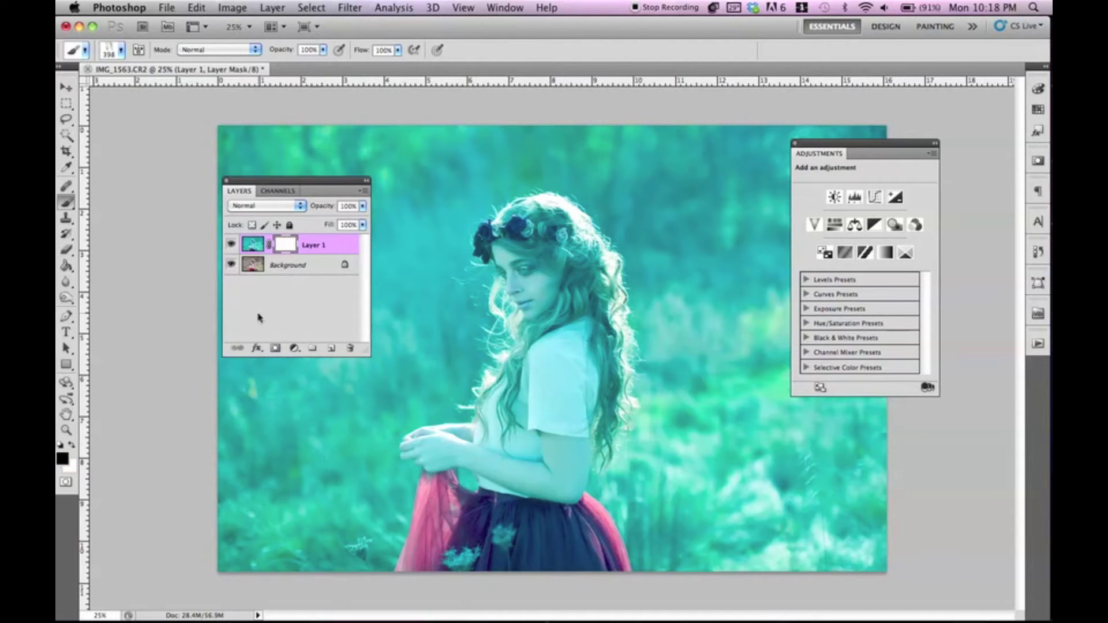
Paint black over the woman directly on the duplicate layer's image instead of its mask, and undo the stroke
left_click(252, 251)
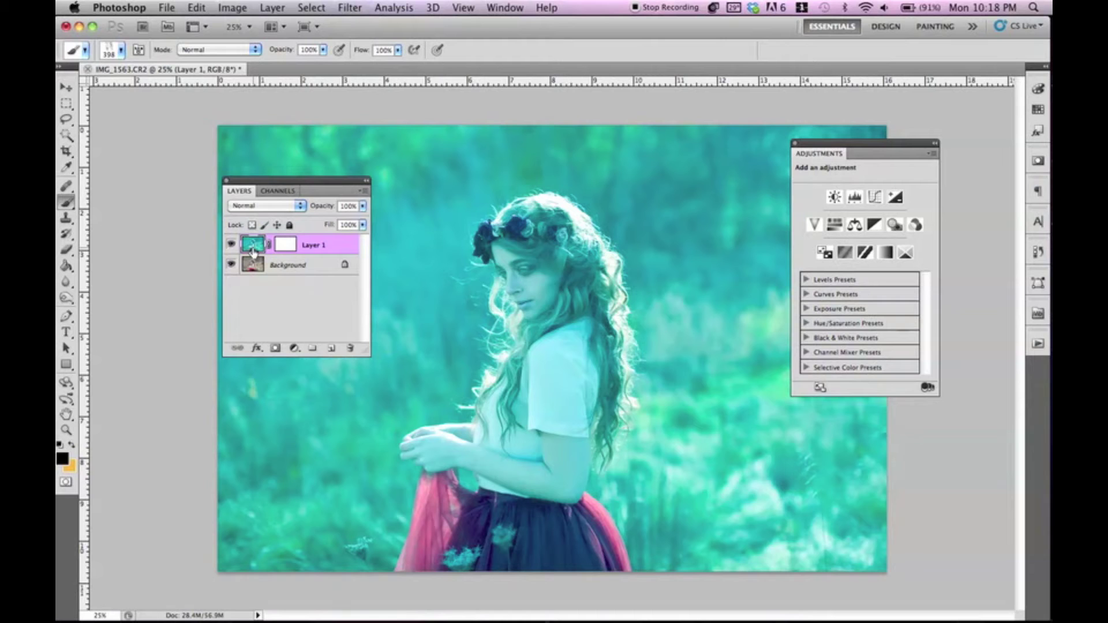
mouse_move(496, 277)
left_mouse_down()
mouse_move(525, 260)
mouse_move(520, 404)
mouse_move(672, 340)
mouse_move(738, 375)
mouse_move(404, 168)
mouse_move(689, 146)
mouse_move(708, 530)
mouse_move(522, 272)
mouse_move(537, 271)
mouse_move(527, 218)
left_mouse_up()
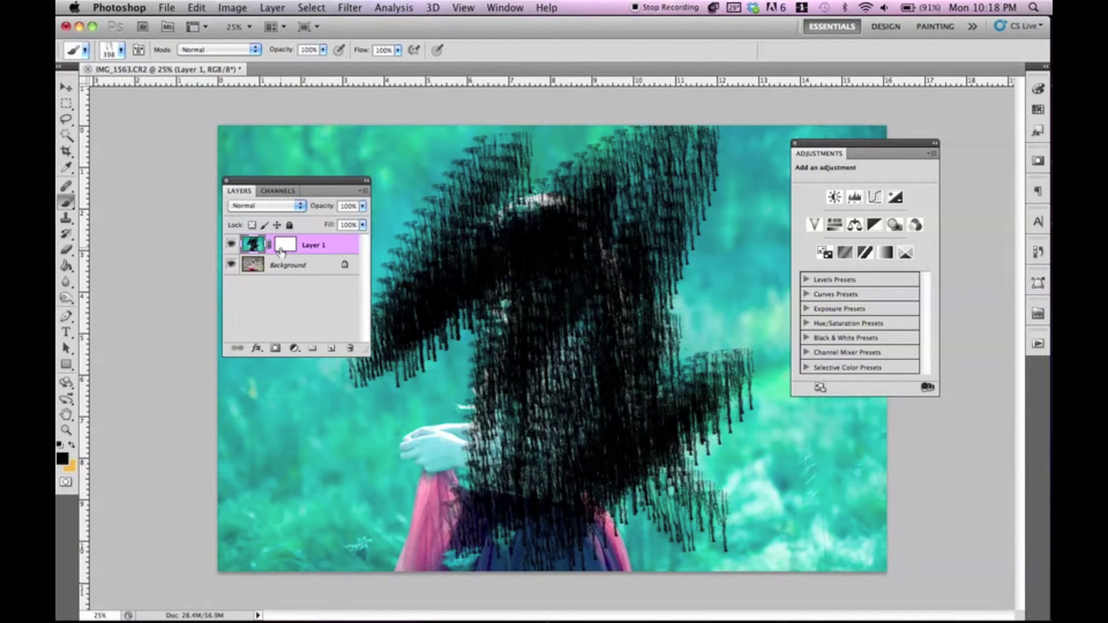
key("ctrl+z")
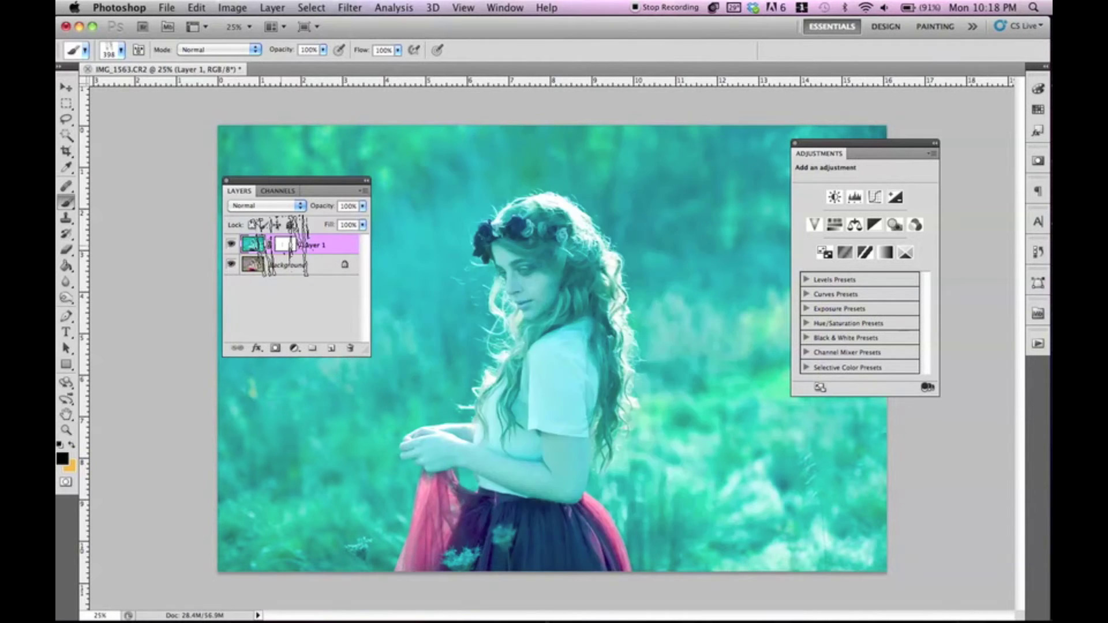
Make the duplicate layer's mask the active target and invert it to black
left_click(283, 247)
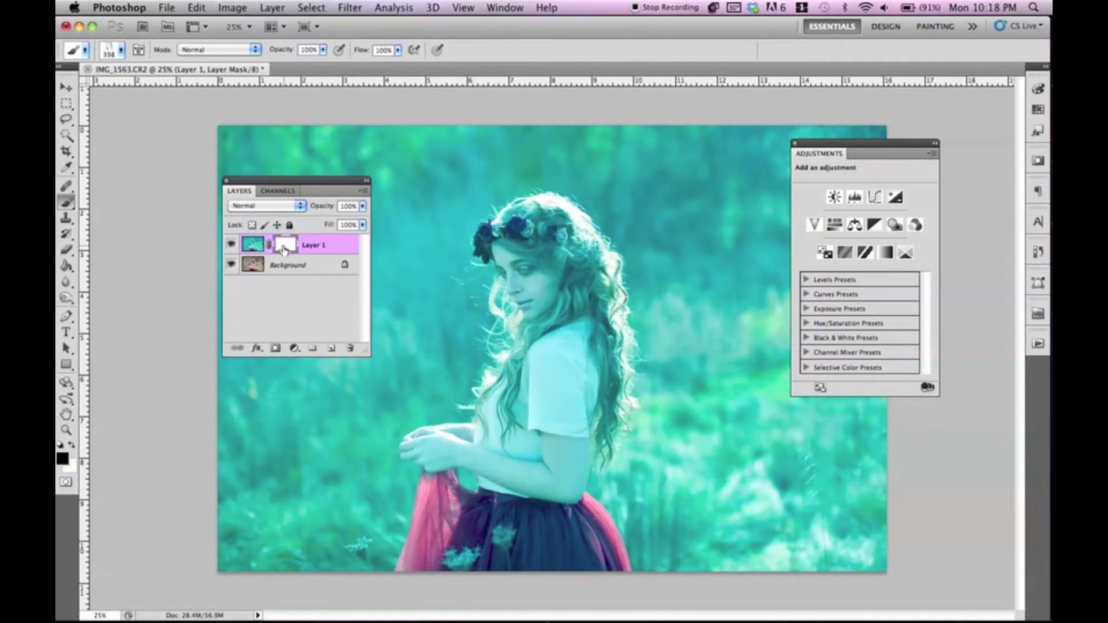
left_click(248, 248)
left_click(283, 247)
mouse_move(520, 248)
left_mouse_down()
mouse_move(457, 262)
mouse_move(497, 231)
left_mouse_up()
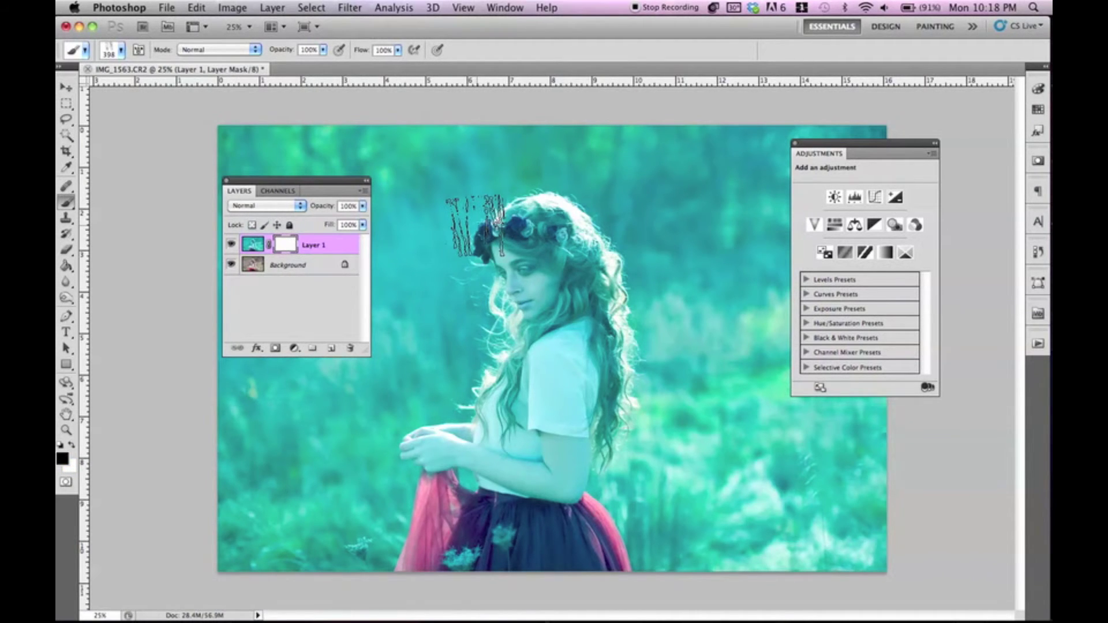
key("super+i")
key("super+i")
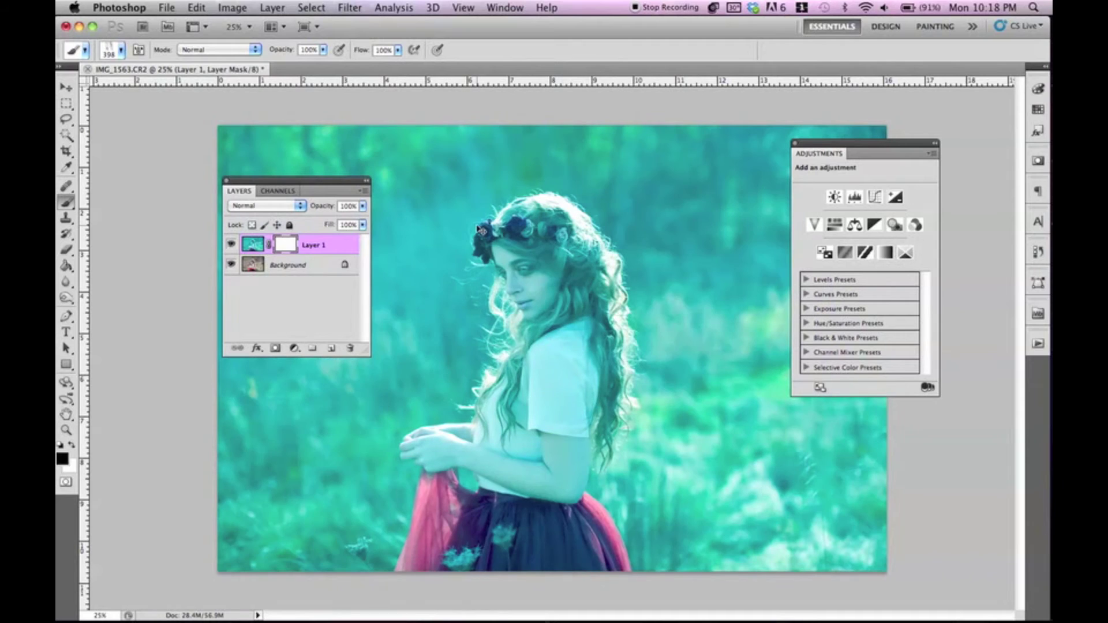
key("super+i")
key("super+i")
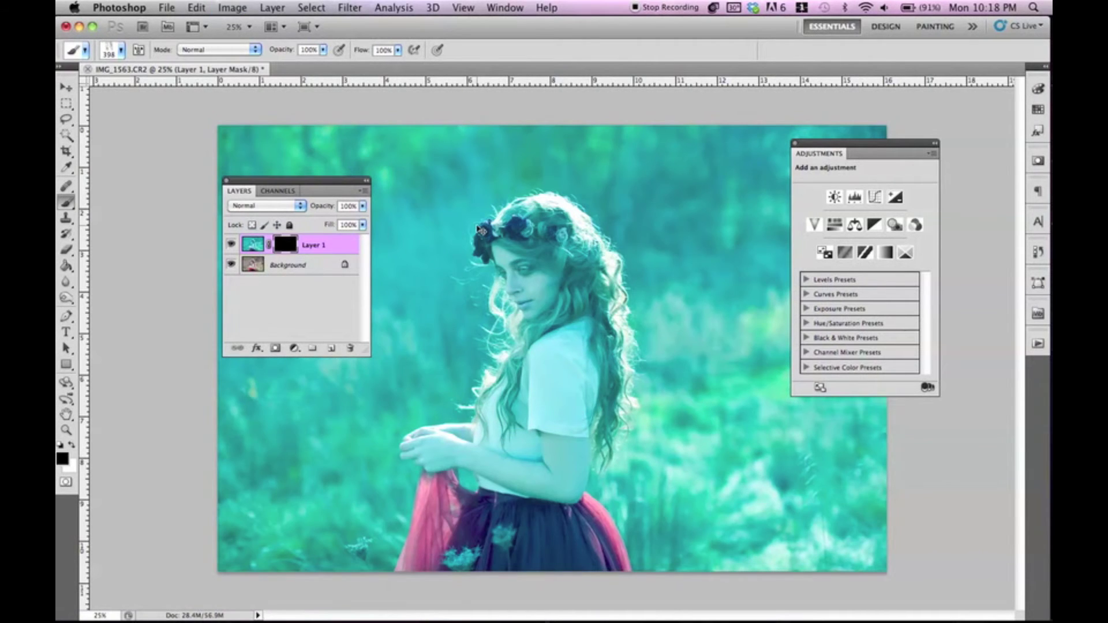
key("super+i")
Paint white over the woman on the mask with the textured brush enlarged to 800 px, and undo the stroke
key("bracketright")
key("bracketright")
key("bracketright")
key("bracketright")
key("x")
mouse_move(548, 185)
left_mouse_down()
mouse_move(522, 430)
mouse_move(571, 439)
mouse_move(623, 479)
left_mouse_up()
key("super+z")
Choose a soft round brush, enlarge it to 900 px, and paint white on the mask over the background behind the woman's back
left_click(114, 54)
left_click(114, 54)
left_click(114, 54)
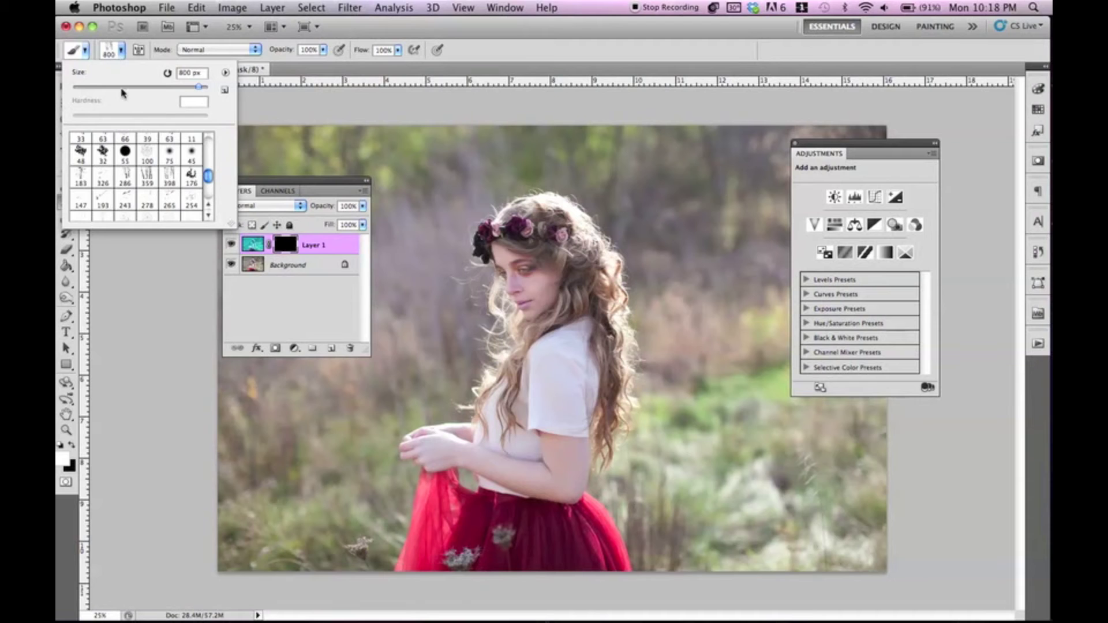
scroll(149, 209, "up", 5)
double_click(171, 153)
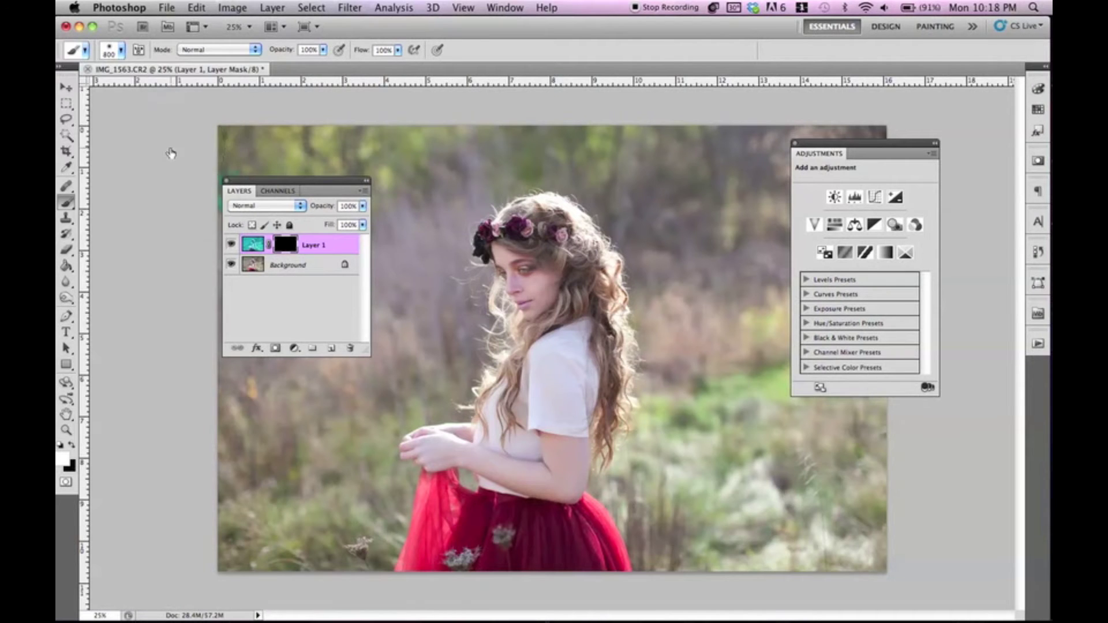
key("bracketright")
mouse_move(635, 173)
left_mouse_down()
mouse_move(713, 320)
mouse_move(702, 343)
mouse_move(767, 172)
mouse_move(837, 225)
mouse_move(848, 458)
mouse_move(813, 426)
mouse_move(761, 234)
mouse_move(722, 391)
mouse_move(657, 455)
left_mouse_up()
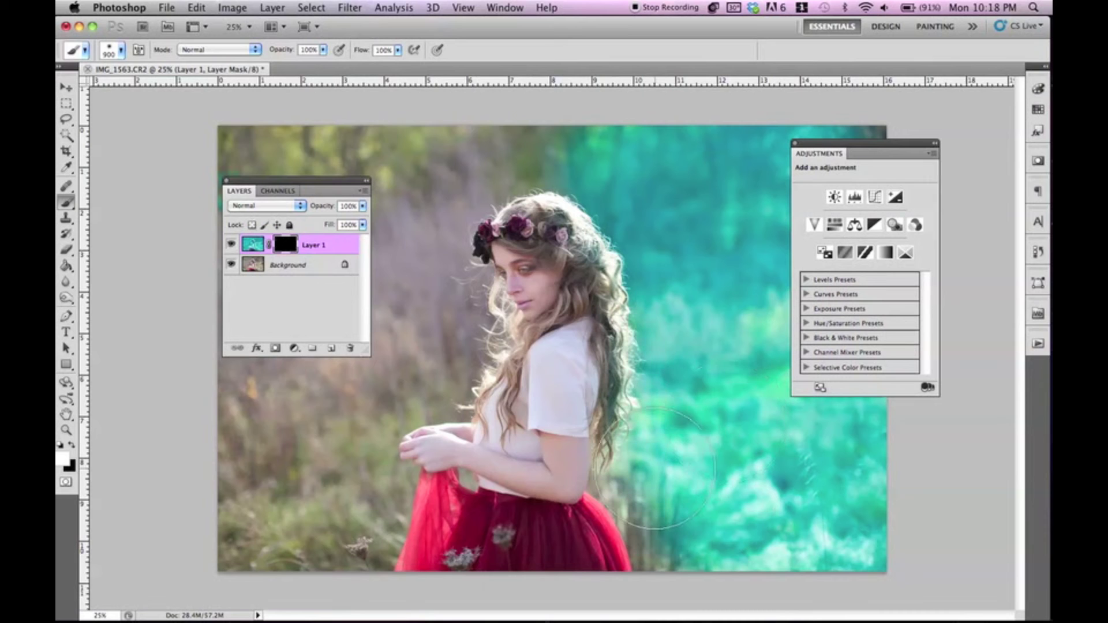
Paint white on the duplicate's mask over the rest of the background around the woman with the soft 900 px brush
left_click_drag(330, 184, 673, 262)
mouse_move(520, 145)
left_mouse_down()
mouse_move(319, 201)
mouse_move(254, 147)
left_mouse_up()
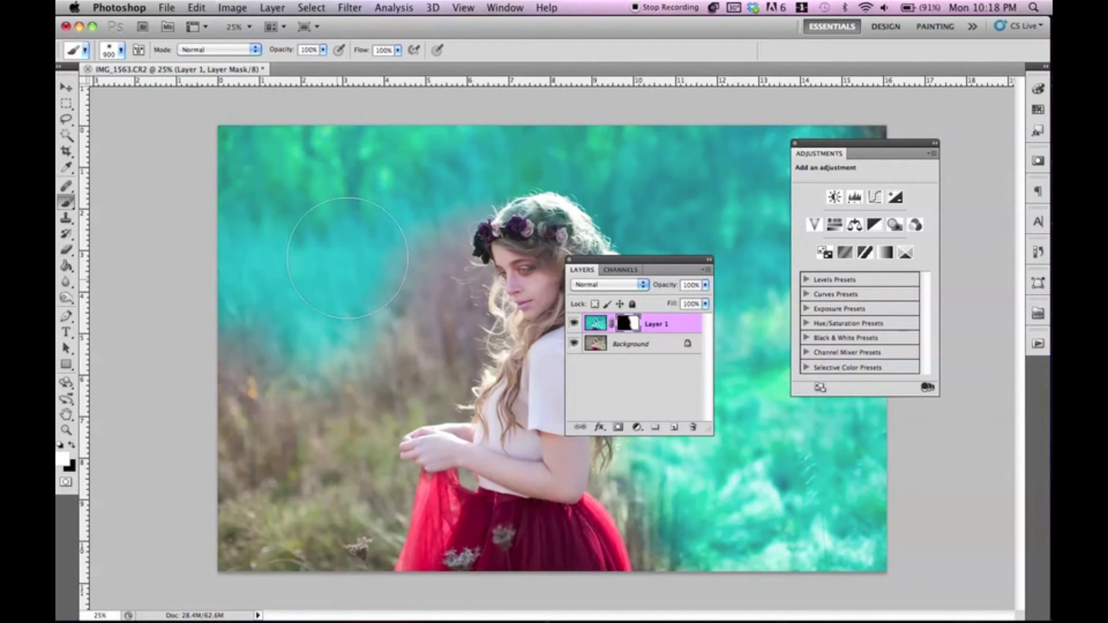
mouse_move(423, 238)
left_mouse_down()
mouse_move(409, 375)
mouse_move(265, 450)
mouse_move(370, 525)
mouse_move(421, 542)
left_mouse_up()
left_click_drag(647, 261, 273, 247)
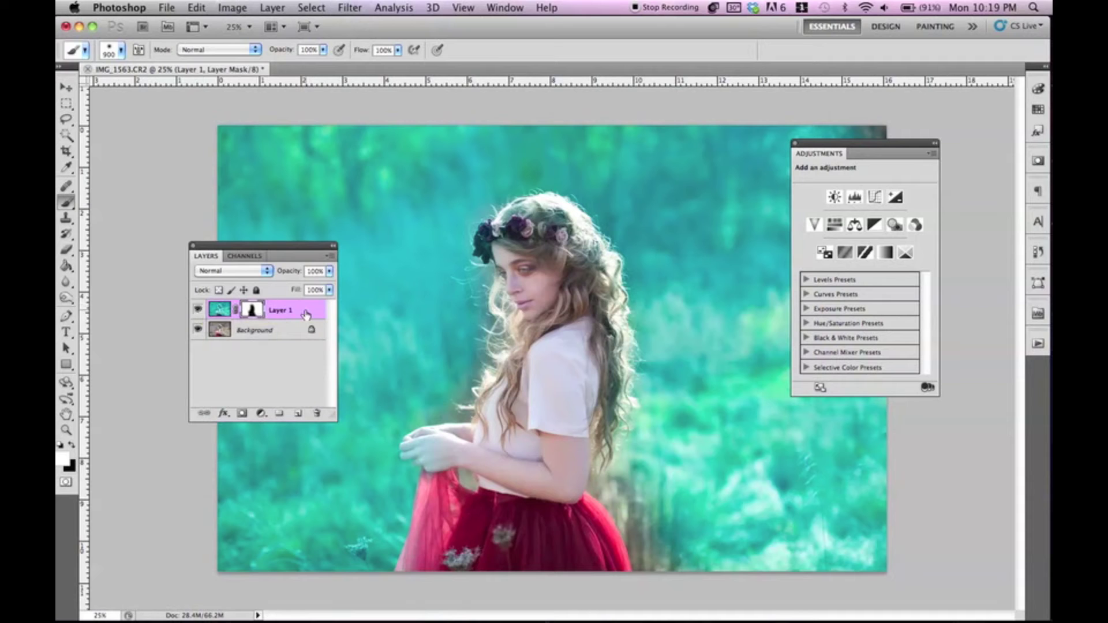
Delete the teal-tinted duplicate layer together with its mask and view the available adjustment layer types
left_click_drag(313, 312, 316, 413)
left_click(272, 7)
mouse_move(407, 144)
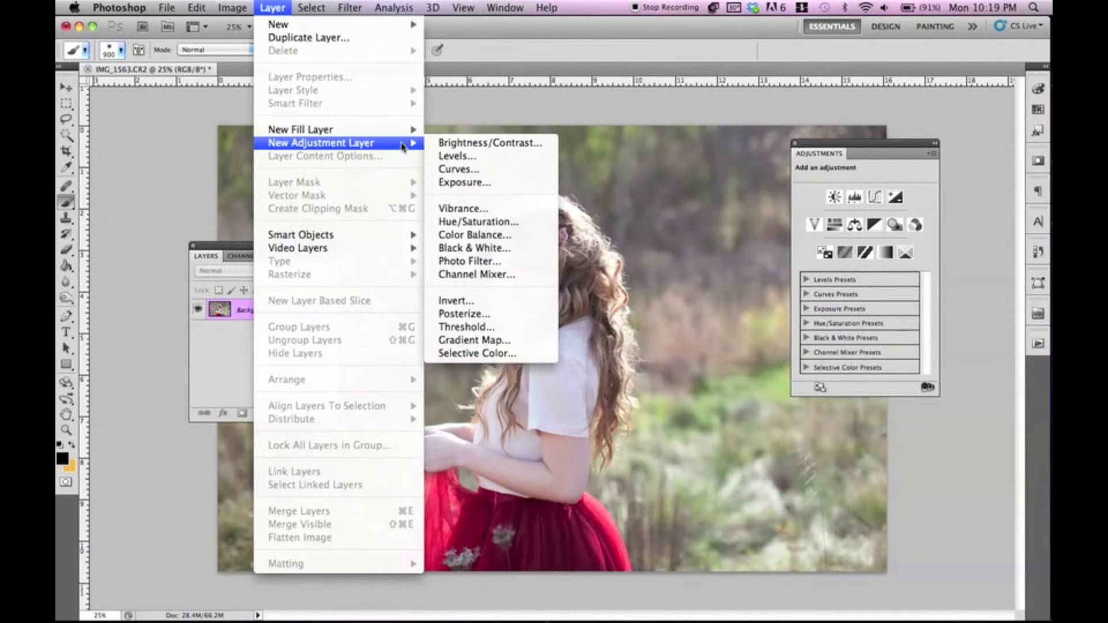
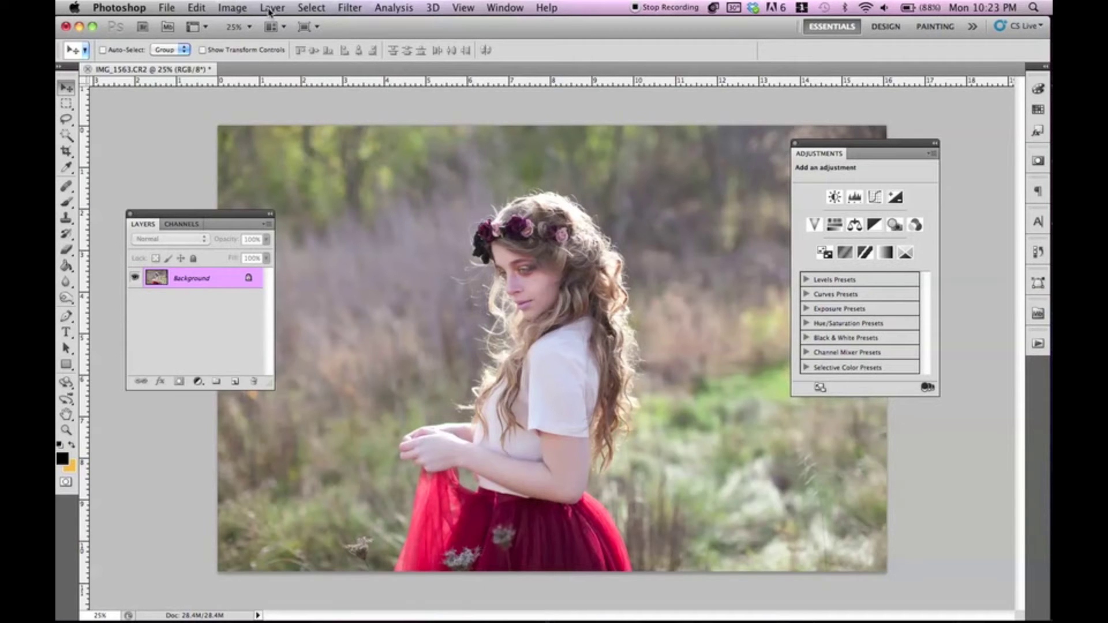
Duplicate the Background layer and apply a Color Balance adjustment with levels -76, -77 and +49 to the copy
left_click_drag(214, 281, 234, 386)
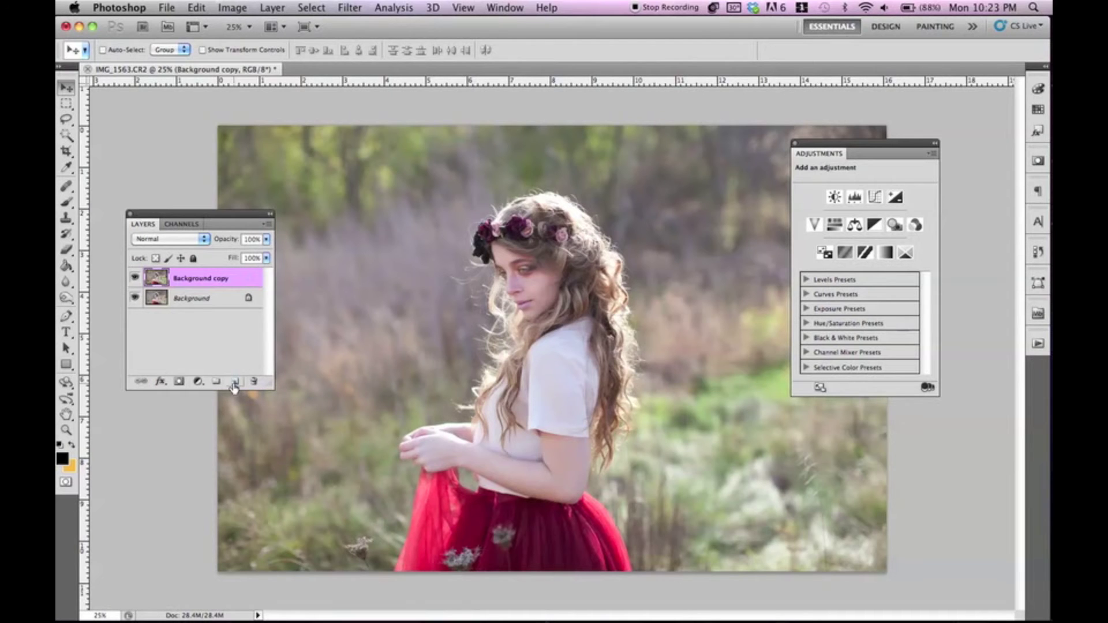
left_click(237, 8)
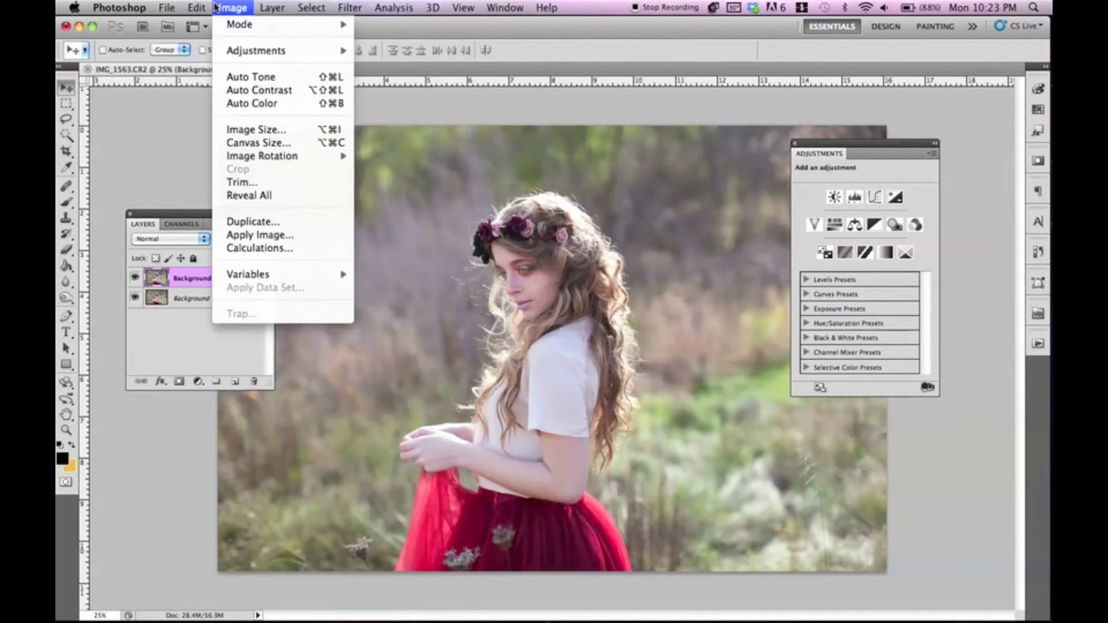
mouse_move(272, 51)
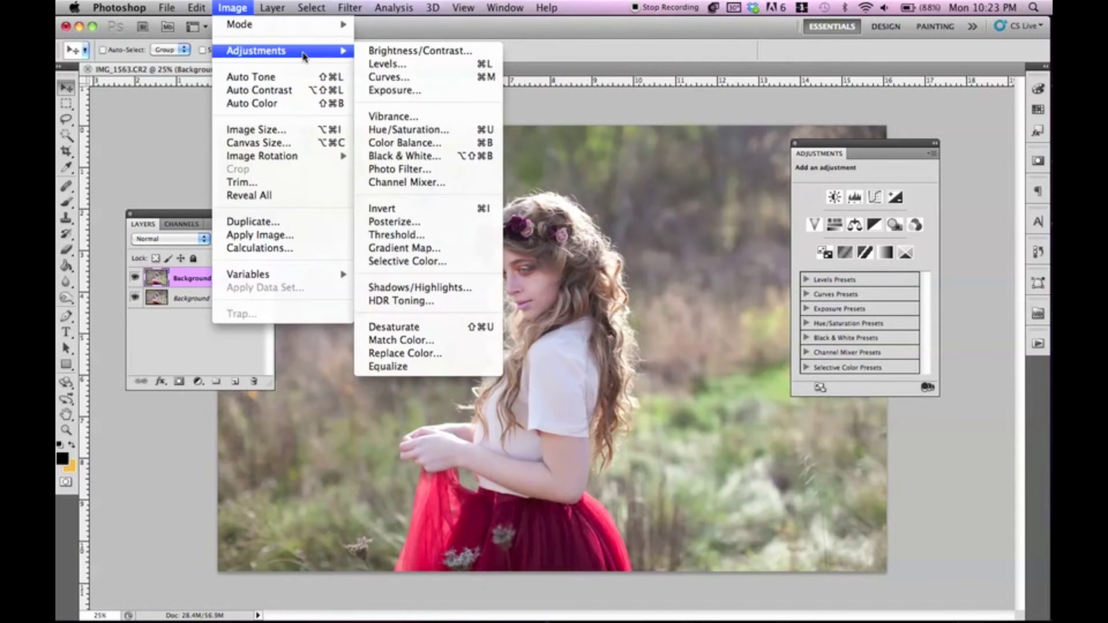
left_click(407, 144)
left_click(733, 328)
left_click_drag(734, 342, 821, 362)
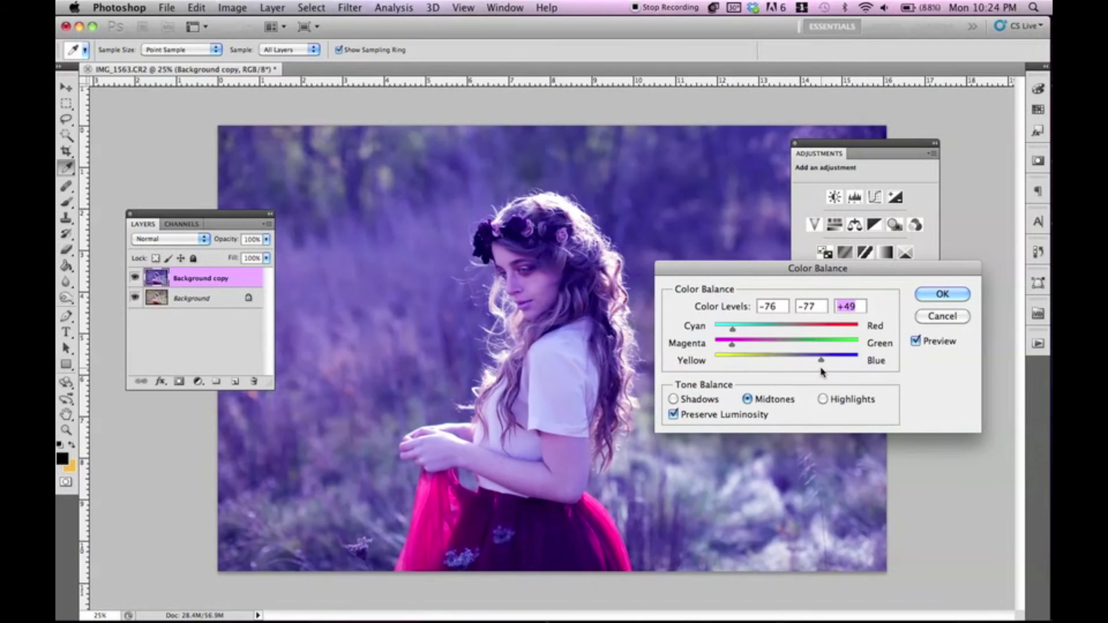
left_click(941, 295)
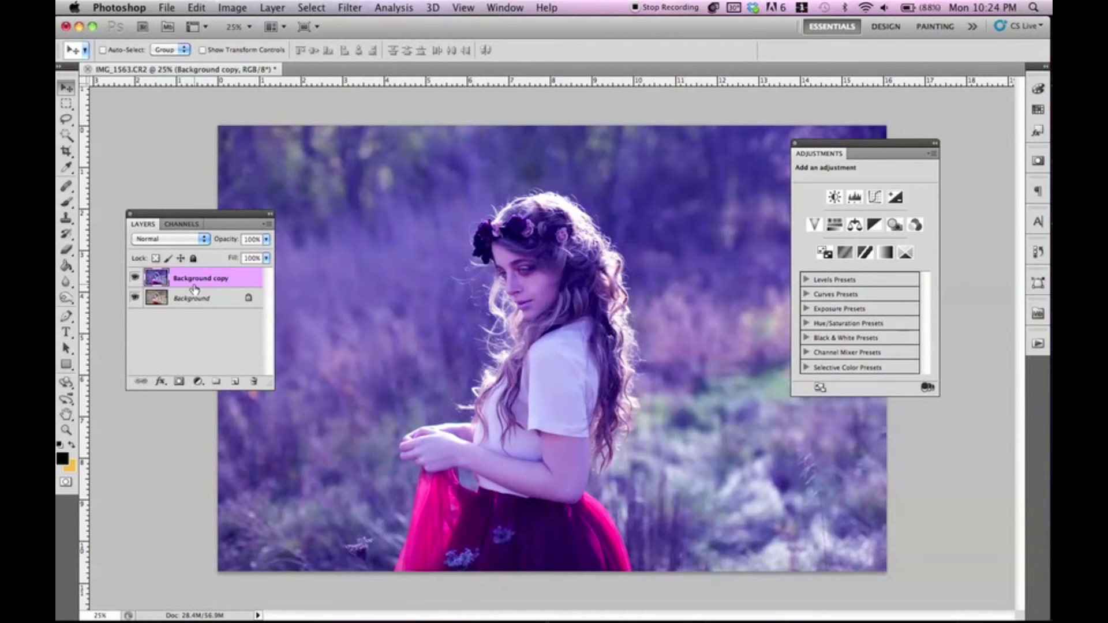
Erase over the woman on the tinted copy with a 600 px eraser at 100% opacity, and undo the last stroke
left_click(67, 249)
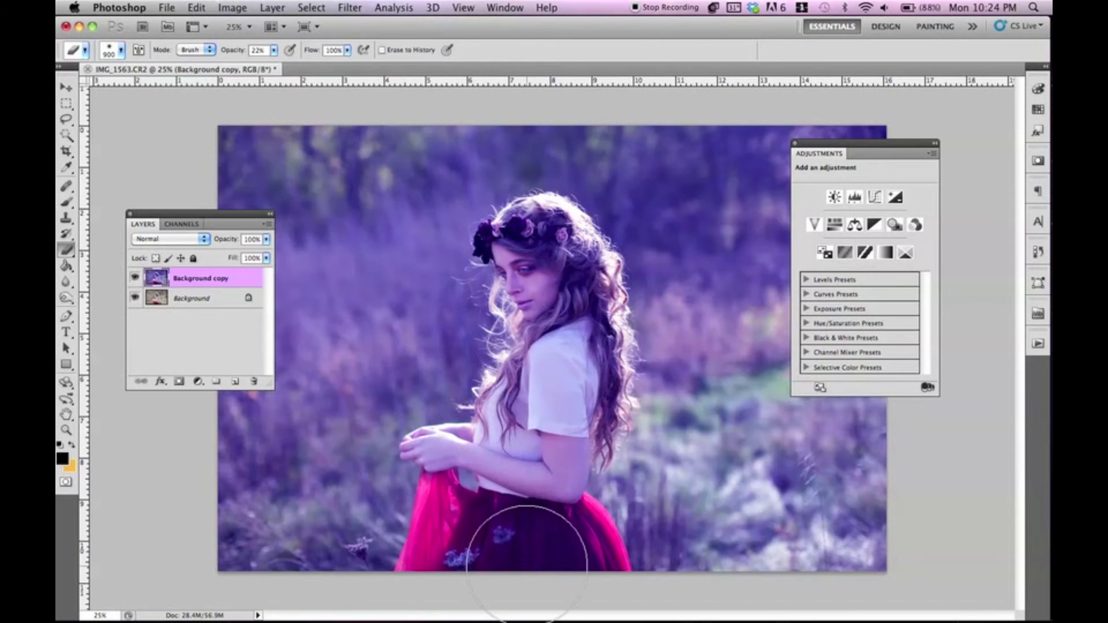
key("bracketleft")
key("bracketleft")
key("bracketleft")
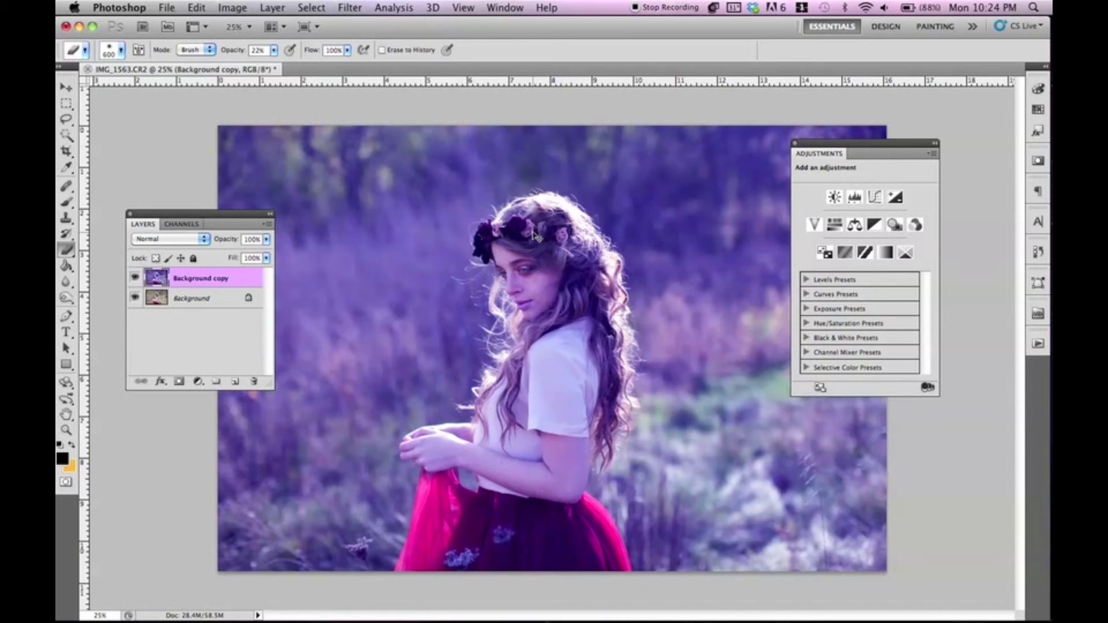
mouse_move(532, 232)
left_mouse_down()
mouse_move(559, 250)
mouse_move(601, 335)
mouse_move(545, 439)
mouse_move(555, 437)
mouse_move(575, 347)
mouse_move(600, 387)
mouse_move(626, 263)
mouse_move(693, 426)
left_mouse_up()
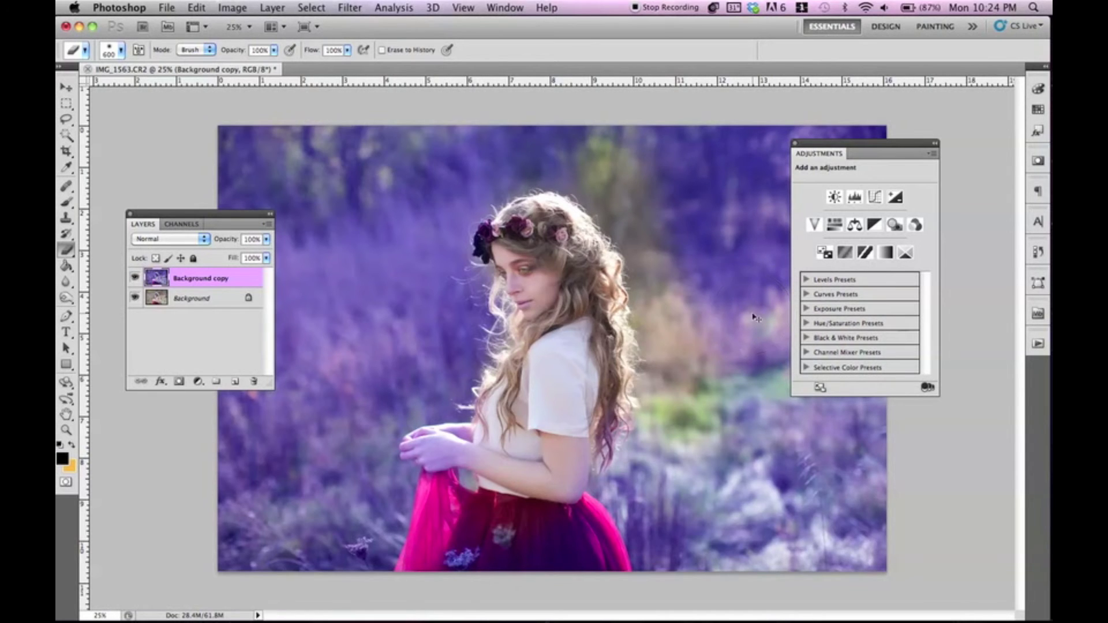
key("super+z")
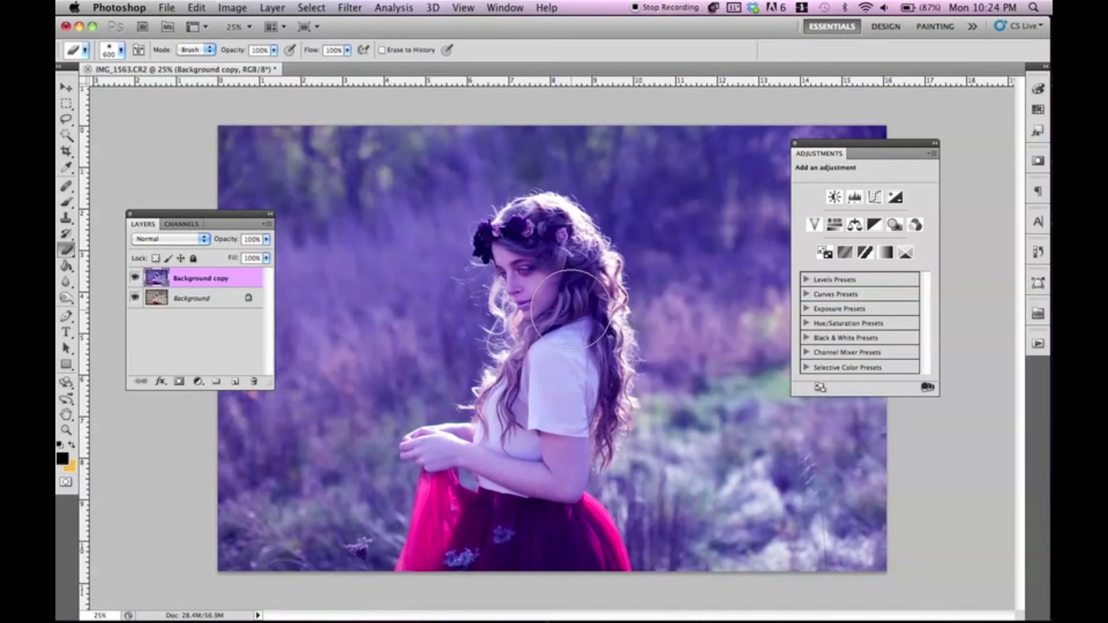
Erase the blue tint over the woman's hair and the background beside her, and step back through the strokes
mouse_move(570, 309)
left_mouse_down()
mouse_move(551, 271)
mouse_move(612, 248)
mouse_move(643, 288)
mouse_move(629, 380)
left_mouse_up()
mouse_move(586, 251)
left_mouse_down()
mouse_move(714, 311)
mouse_move(703, 274)
mouse_move(519, 352)
mouse_move(531, 404)
mouse_move(468, 232)
mouse_move(620, 372)
left_mouse_up()
key("super+z")
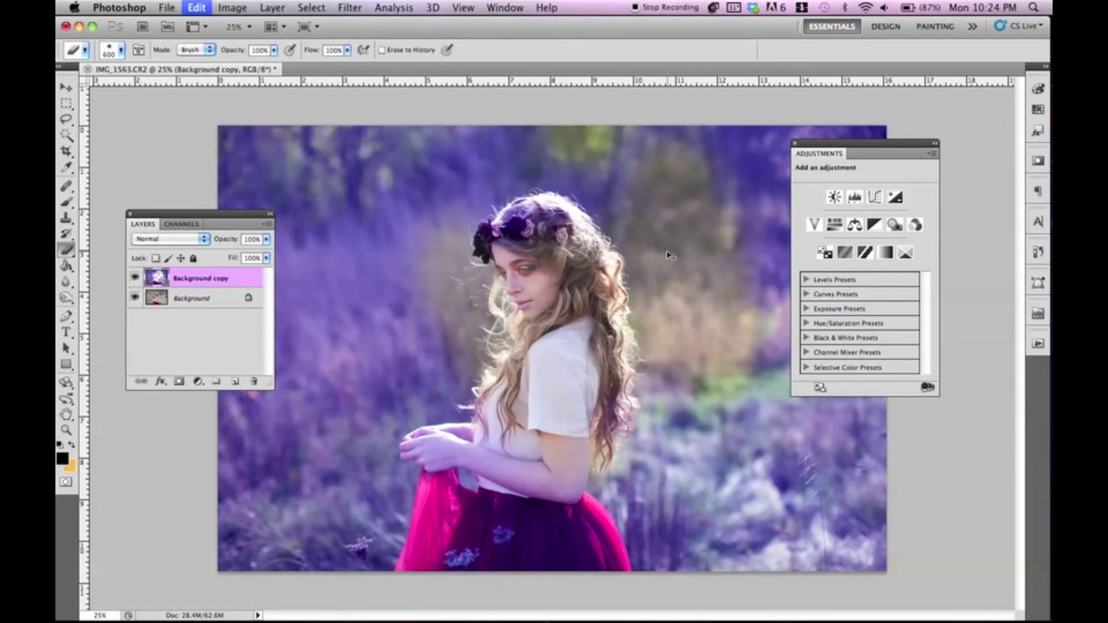
key("super+alt+z")
key("super+alt+z")
key("super+alt+z")
key("super+alt+z")
key("super+alt+z")
key("super+alt+z")
key("super+alt+z")
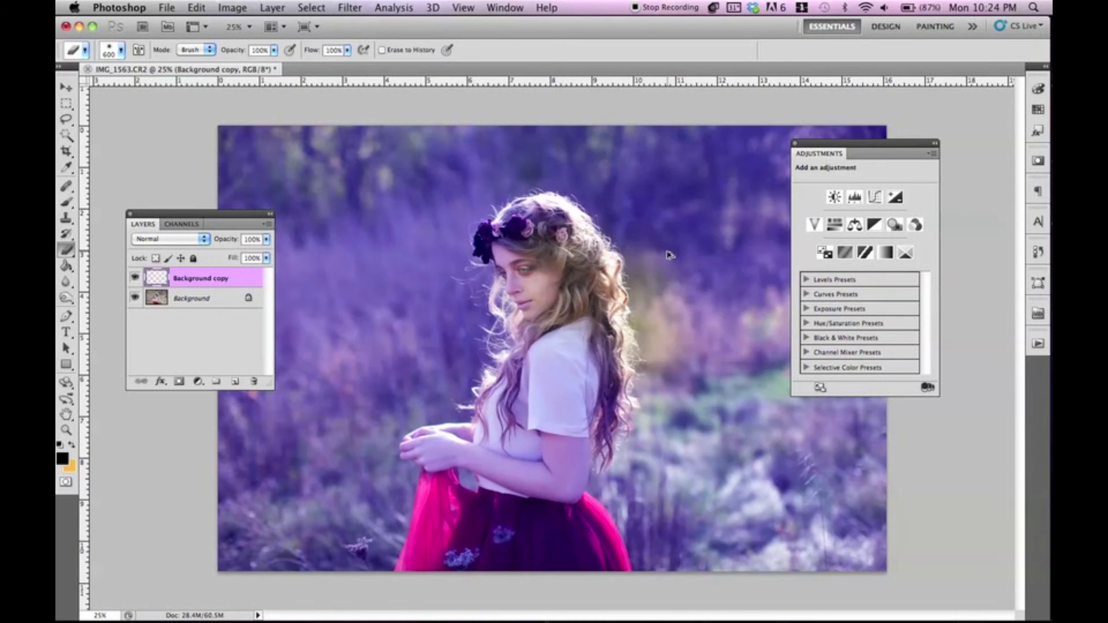
Erase wider areas of the tinted copy around the woman's head and above her, and step back through several strokes
mouse_move(631, 235)
left_mouse_down()
mouse_move(600, 301)
mouse_move(586, 413)
mouse_move(742, 294)
mouse_move(469, 228)
mouse_move(573, 312)
mouse_move(438, 306)
left_mouse_up()
mouse_move(346, 144)
left_mouse_down()
mouse_move(361, 126)
mouse_move(427, 307)
mouse_move(387, 179)
mouse_move(734, 456)
mouse_move(700, 105)
mouse_move(745, 376)
mouse_move(627, 216)
mouse_move(711, 227)
mouse_move(677, 285)
left_mouse_up()
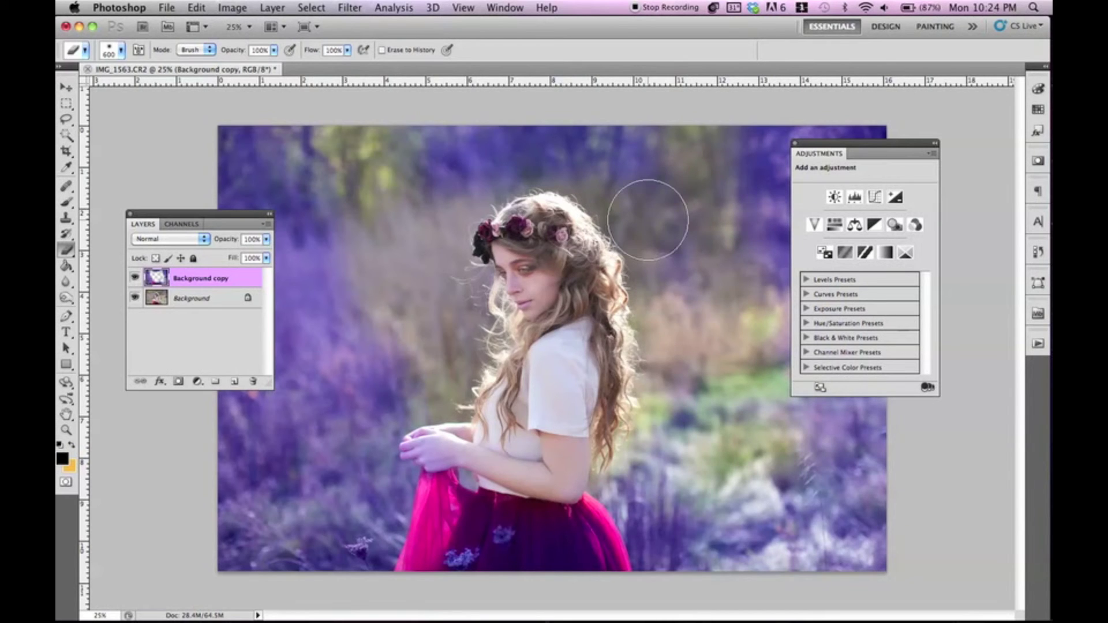
key("super+alt+z")
key("super+alt+z")
key("super+alt+z")
key("super+alt+z")
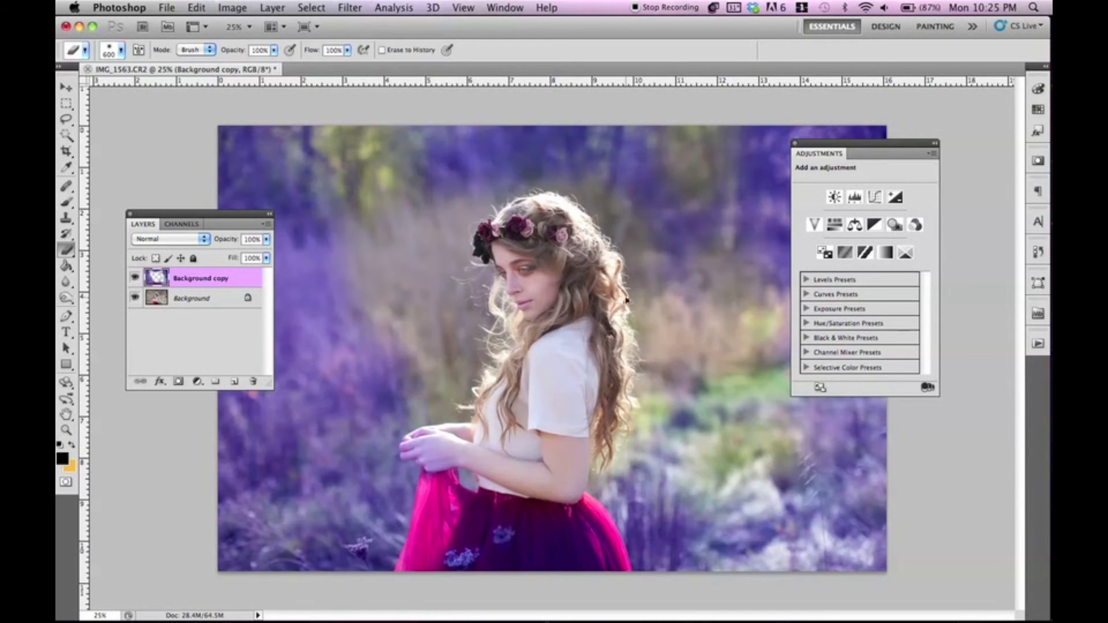
key("super+alt+z")
key("super+alt+z")
key("super+alt+z")
key("super+alt+z")
key("super+alt+z")
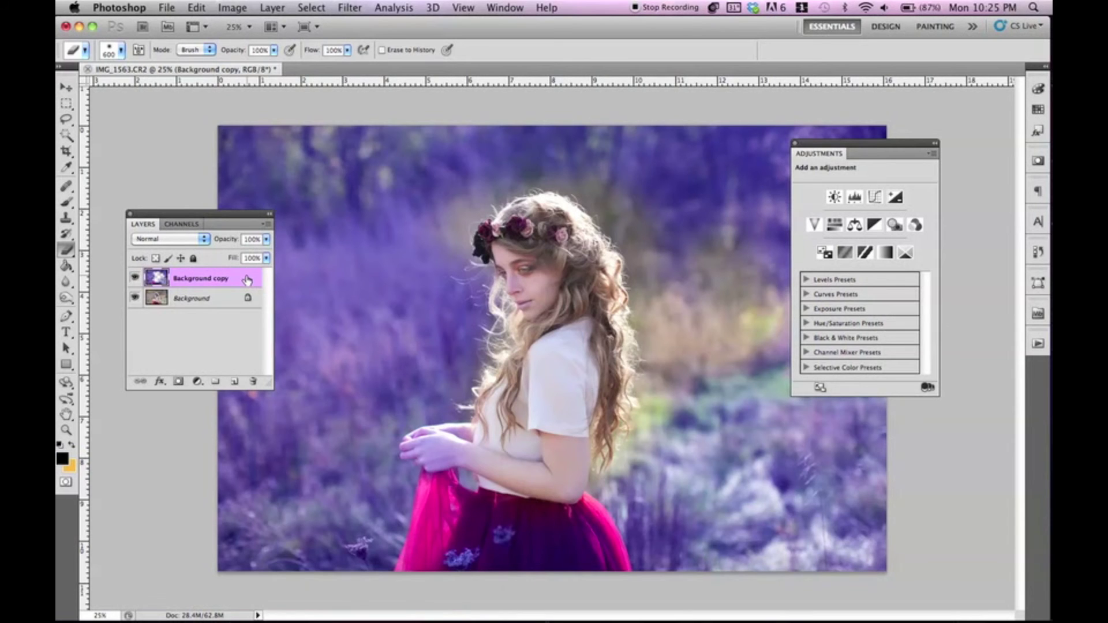
Hide and reshow the Background layer to inspect the erased pixels, and delete the erased copy
left_click(134, 298)
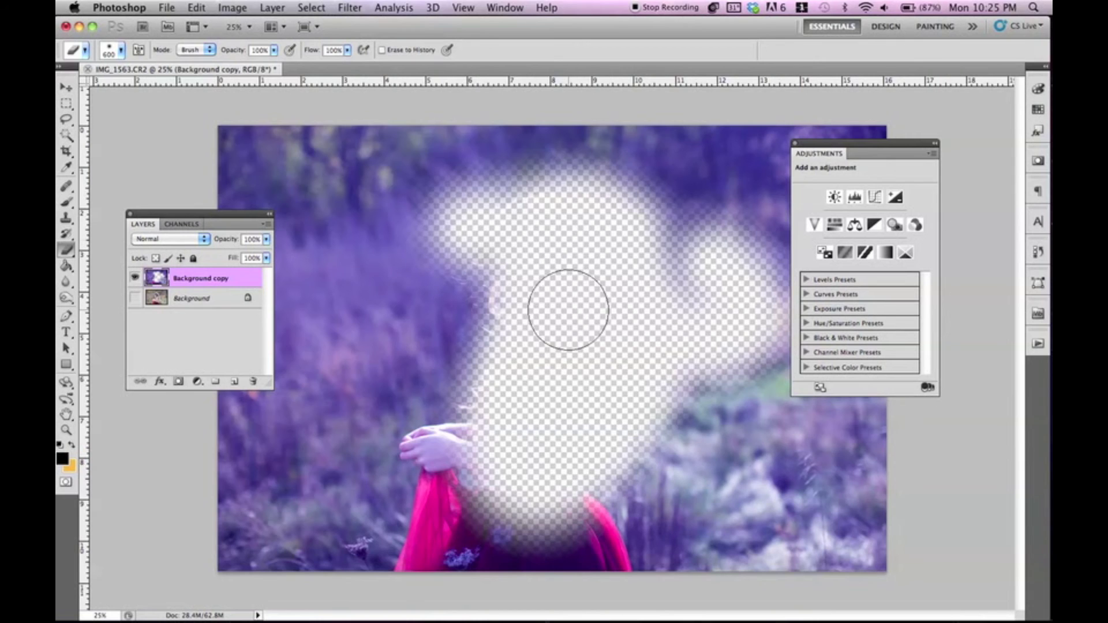
left_click(135, 298)
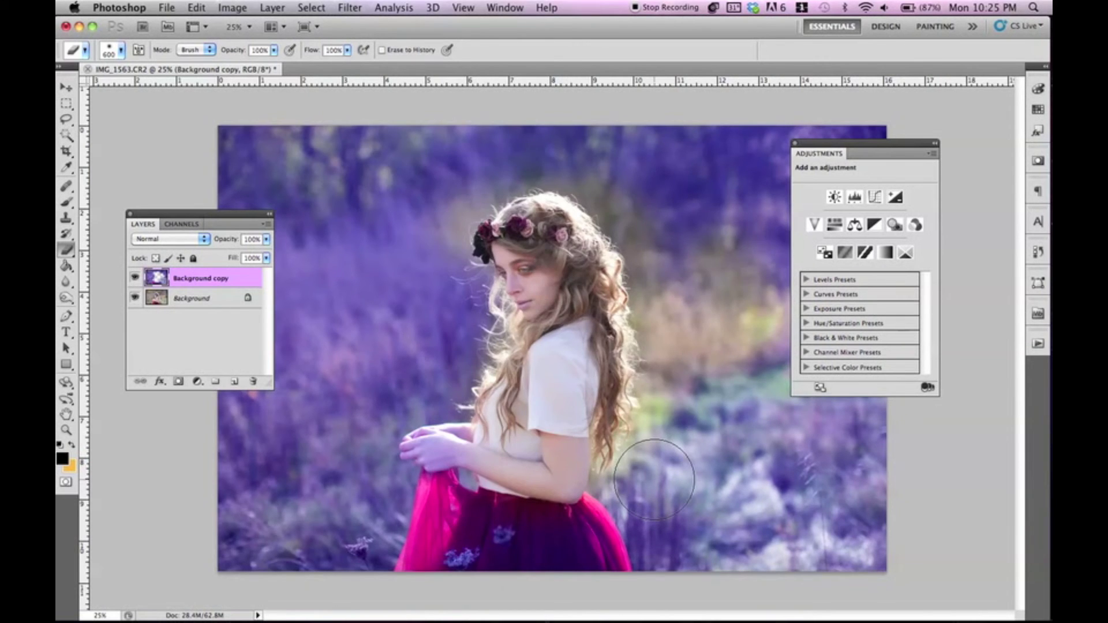
left_click_drag(252, 282, 252, 381)
Duplicate the Background layer again and apply Color Balance to the copy with red +69, blue +69 and a strong shift towards magenta
left_click_drag(213, 291, 235, 381)
left_click(232, 7)
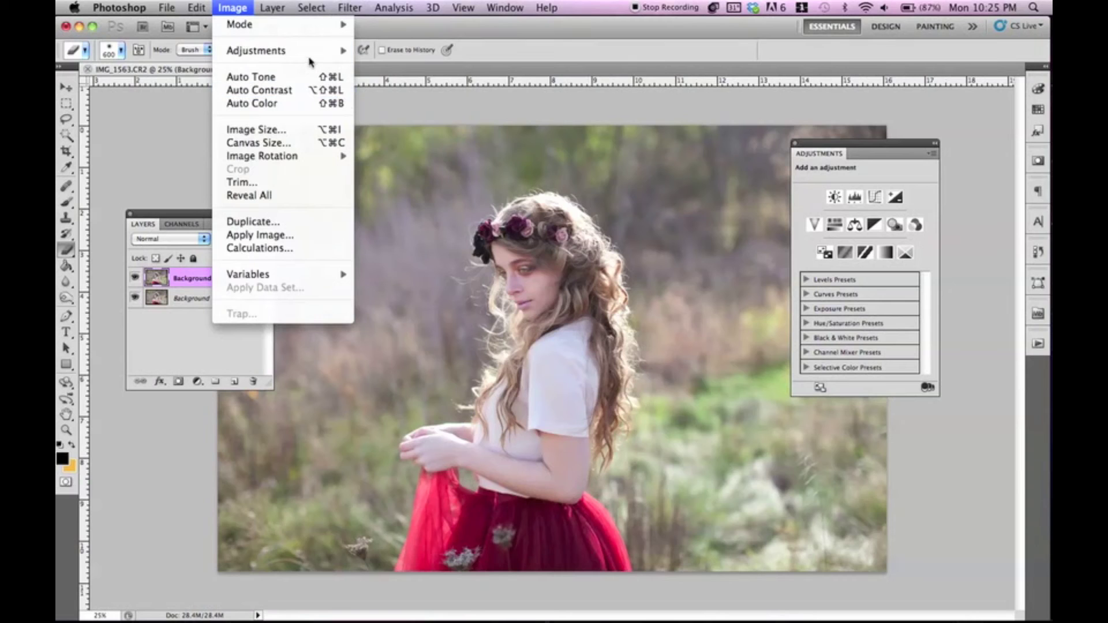
mouse_move(320, 51)
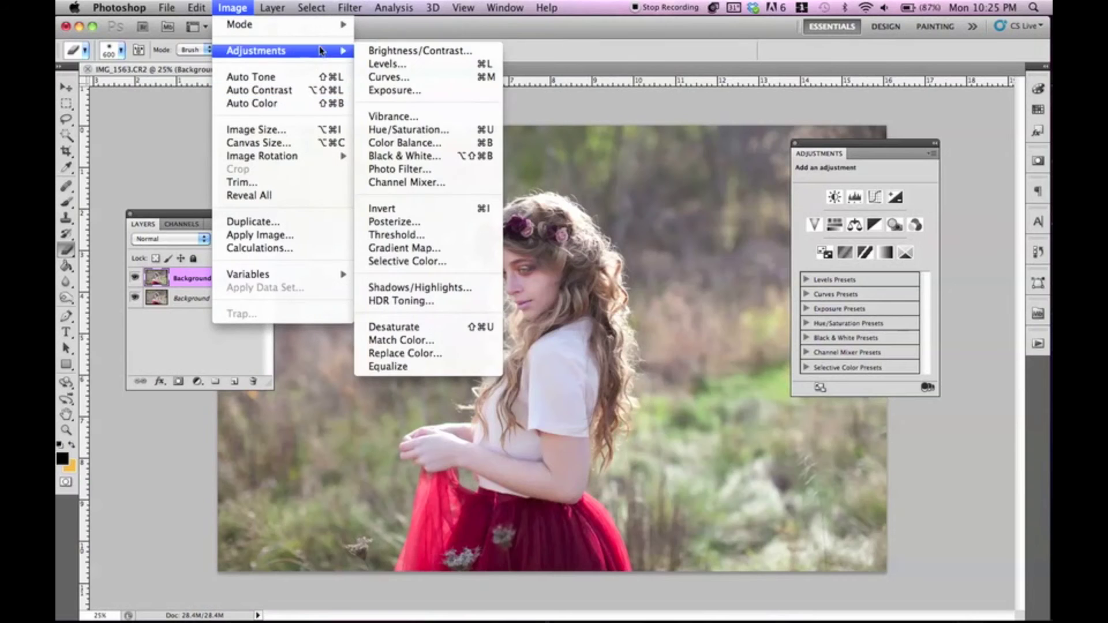
left_click(434, 143)
left_click_drag(785, 327, 836, 329)
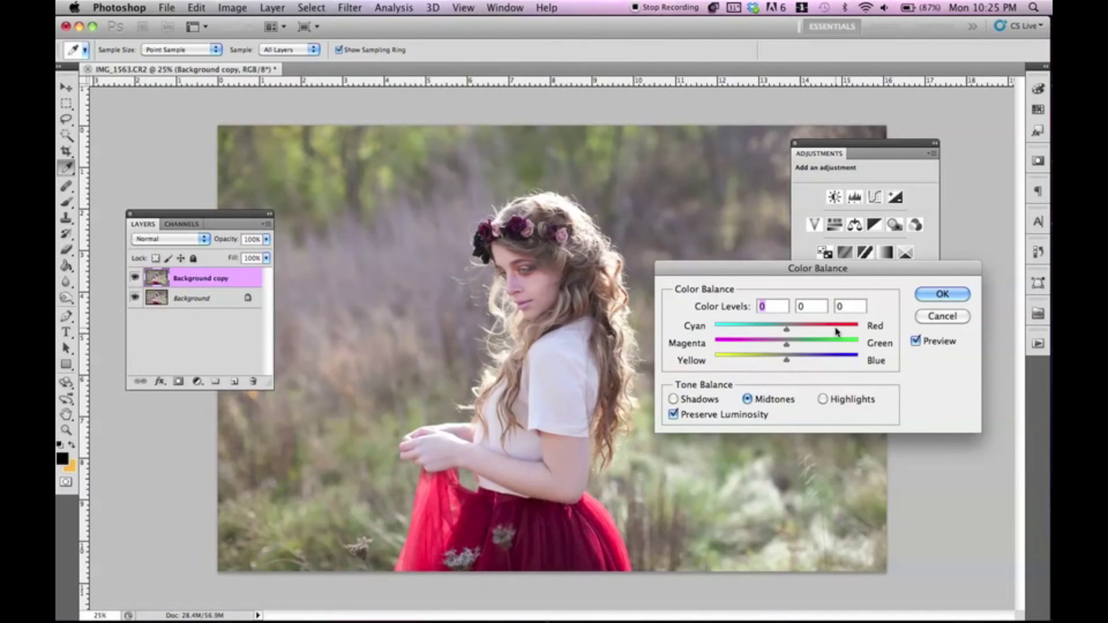
left_click(836, 362)
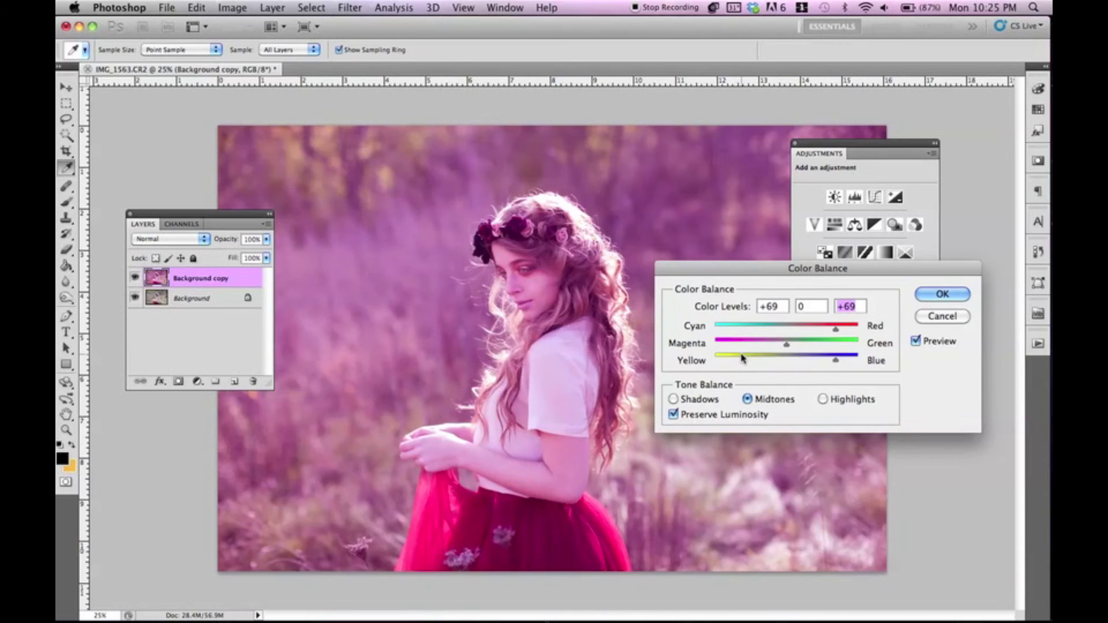
mouse_move(741, 346)
left_mouse_down()
mouse_move(713, 346)
mouse_move(779, 347)
mouse_move(684, 347)
mouse_move(733, 346)
left_mouse_up()
key("Return")
Add a layer mask to the magenta copy and paint black on it over the woman with a 700 px brush
key("b")
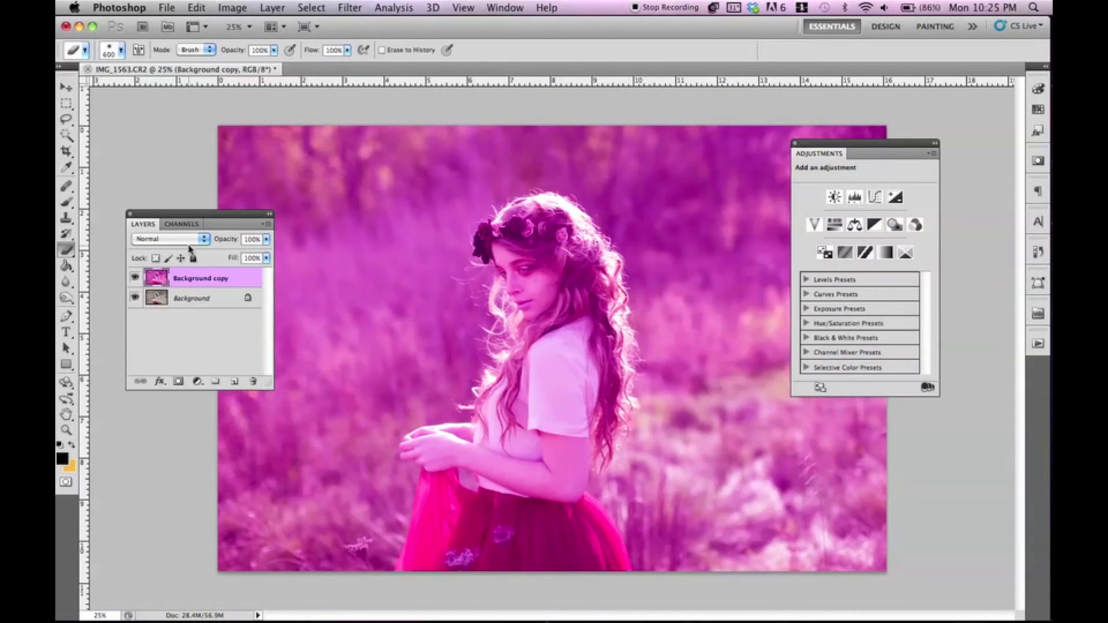
left_click(179, 383)
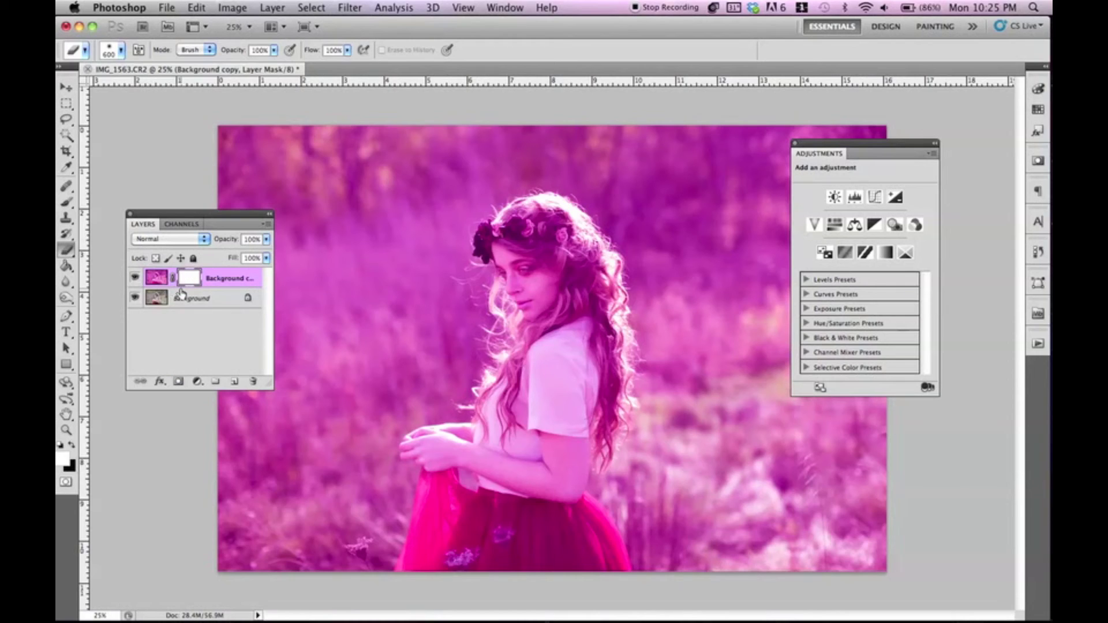
left_click(156, 280)
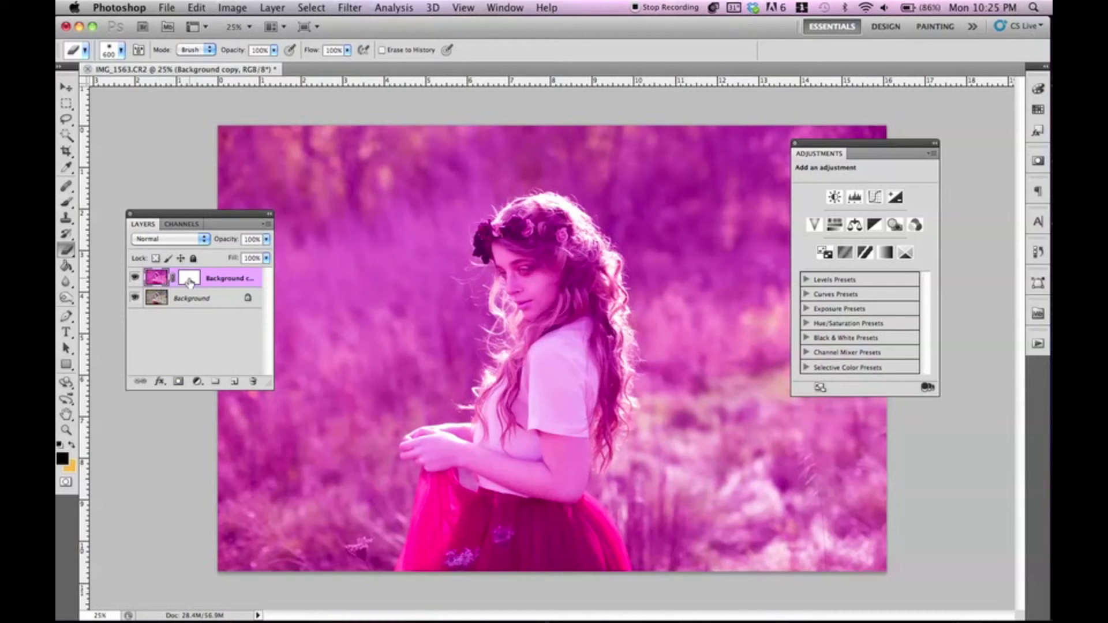
left_click(189, 280)
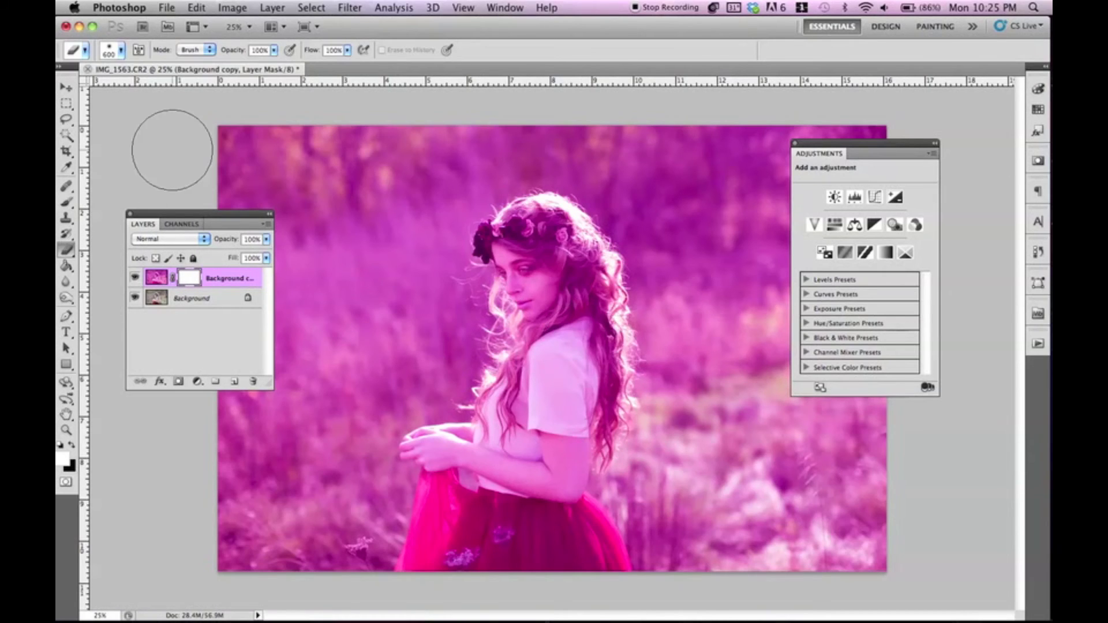
left_click(65, 202)
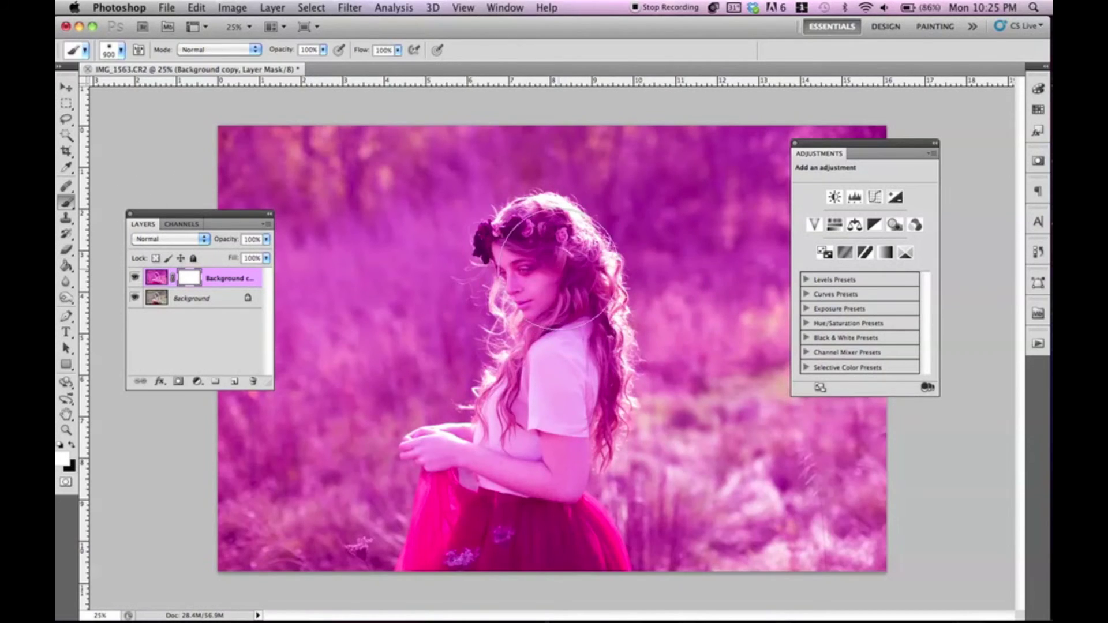
mouse_move(548, 276)
left_mouse_down()
mouse_move(540, 272)
mouse_move(555, 256)
mouse_move(580, 353)
mouse_move(490, 507)
mouse_move(456, 456)
mouse_move(532, 524)
mouse_move(549, 525)
left_mouse_up()
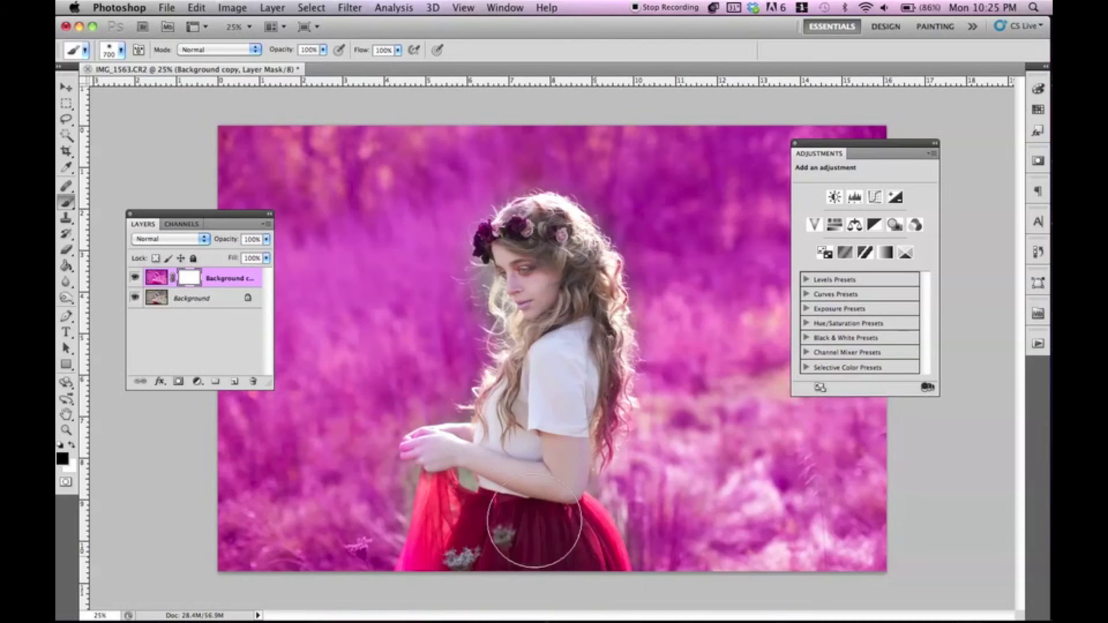
Paint black on the mask over the background behind the woman's back, and restore the magenta there by painting white
left_click_drag(624, 250, 701, 461)
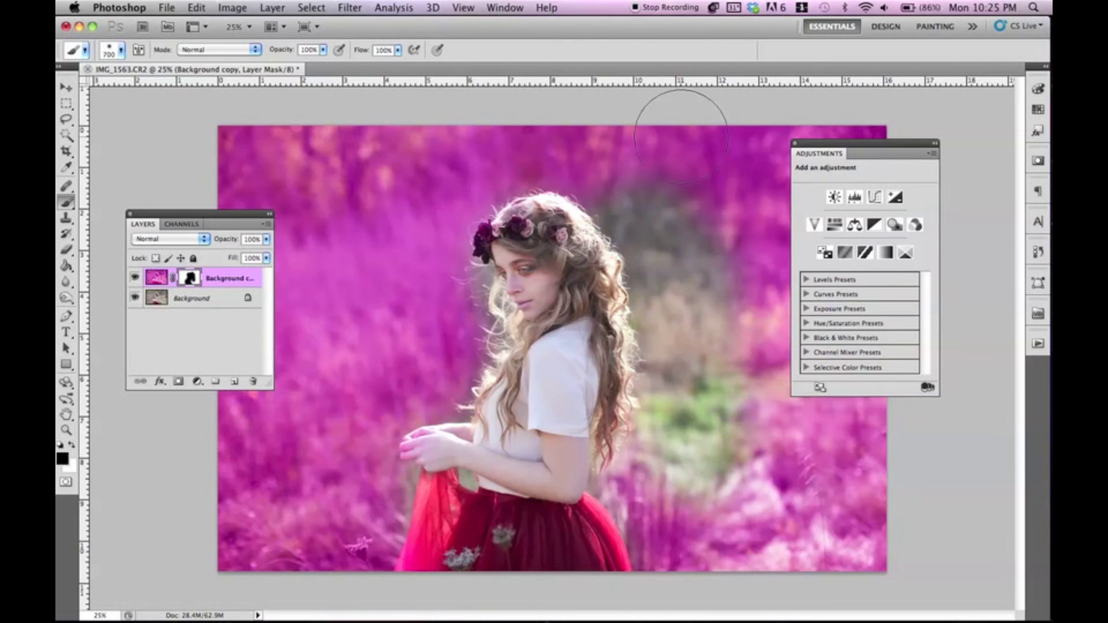
left_click_drag(624, 236, 762, 173)
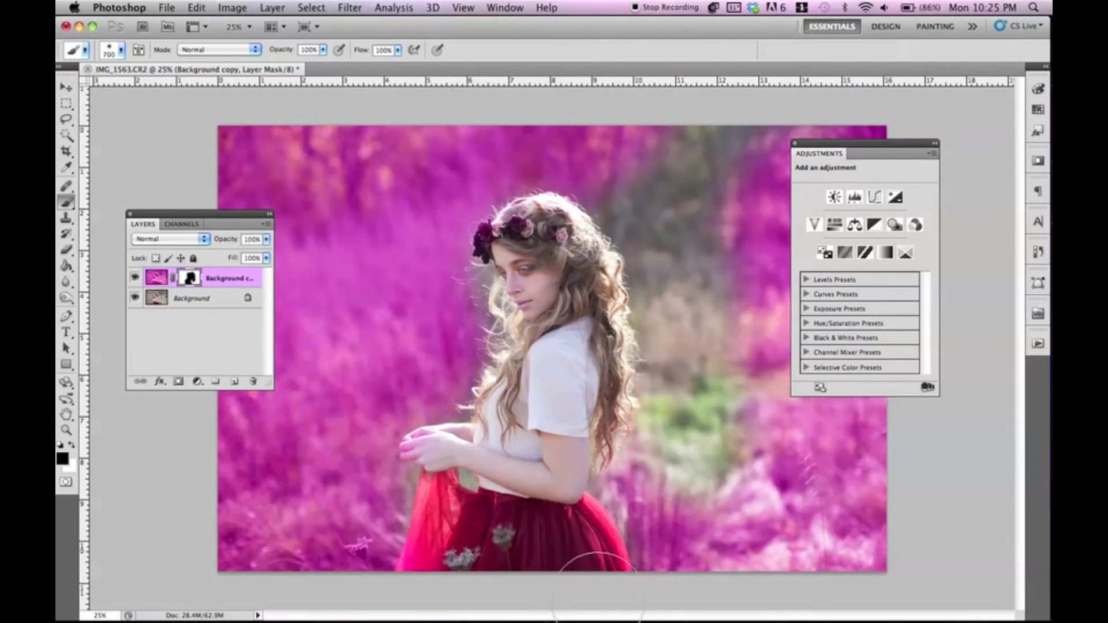
mouse_move(673, 350)
left_mouse_down()
mouse_move(773, 254)
mouse_move(837, 508)
mouse_move(912, 571)
left_mouse_up()
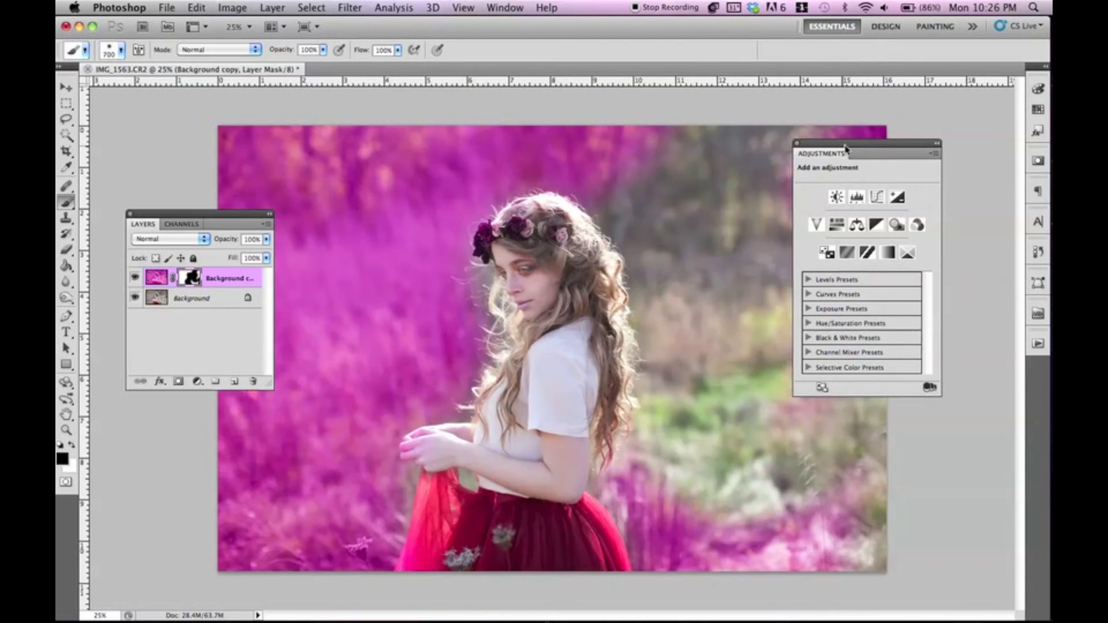
left_click_drag(845, 141, 982, 142)
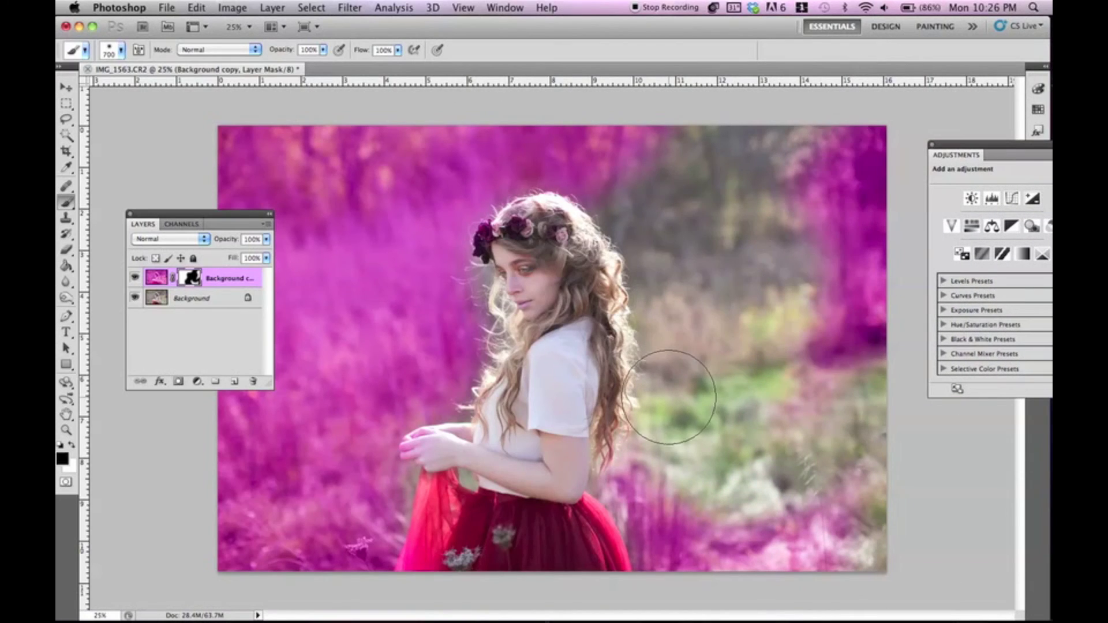
mouse_move(779, 153)
left_mouse_down()
mouse_move(737, 147)
mouse_move(828, 189)
mouse_move(707, 170)
mouse_move(777, 266)
mouse_move(736, 188)
mouse_move(829, 349)
mouse_move(819, 496)
mouse_move(841, 390)
mouse_move(855, 498)
mouse_move(798, 522)
mouse_move(734, 438)
mouse_move(696, 352)
mouse_move(667, 162)
mouse_move(654, 180)
mouse_move(668, 225)
mouse_move(618, 127)
mouse_move(690, 387)
mouse_move(690, 463)
mouse_move(616, 494)
mouse_move(638, 478)
mouse_move(682, 304)
mouse_move(656, 224)
mouse_move(708, 347)
mouse_move(638, 320)
left_mouse_up()
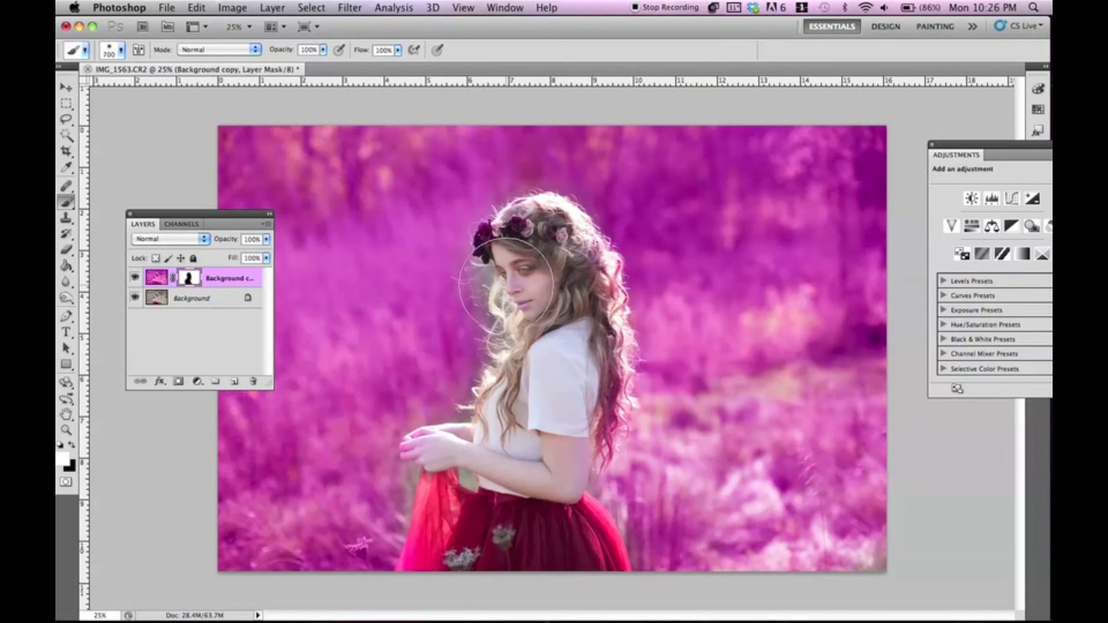
Paint white on the mask over the background in front of the woman, and invert the mask and back again
mouse_move(445, 285)
left_mouse_down()
mouse_move(456, 280)
mouse_move(443, 385)
mouse_move(433, 381)
left_mouse_up()
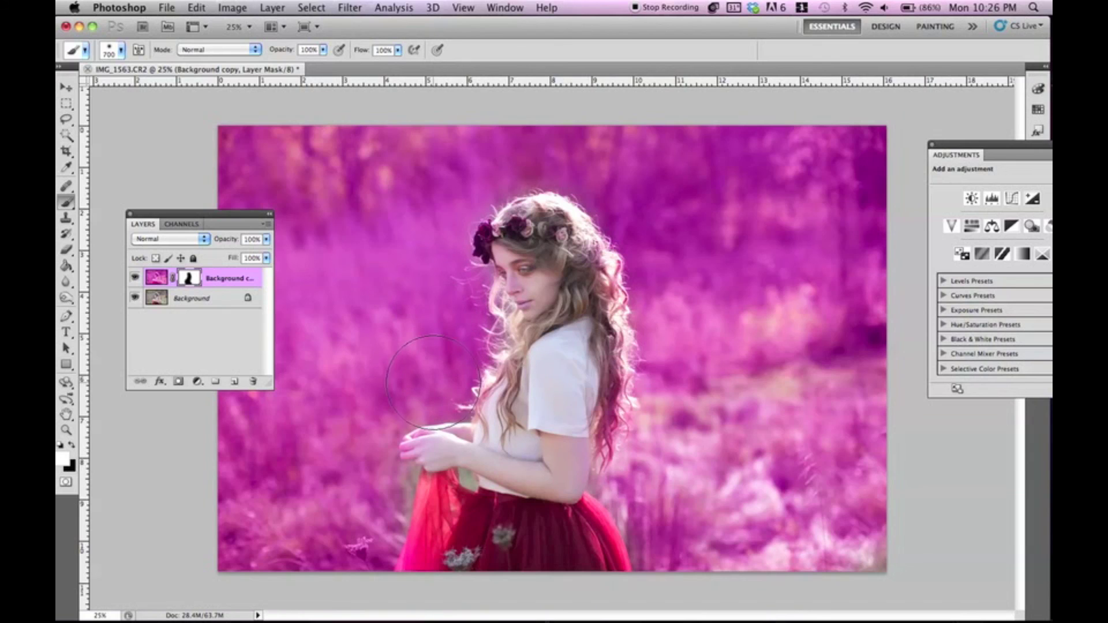
left_click_drag(361, 474, 537, 254)
left_click(189, 280, "shift")
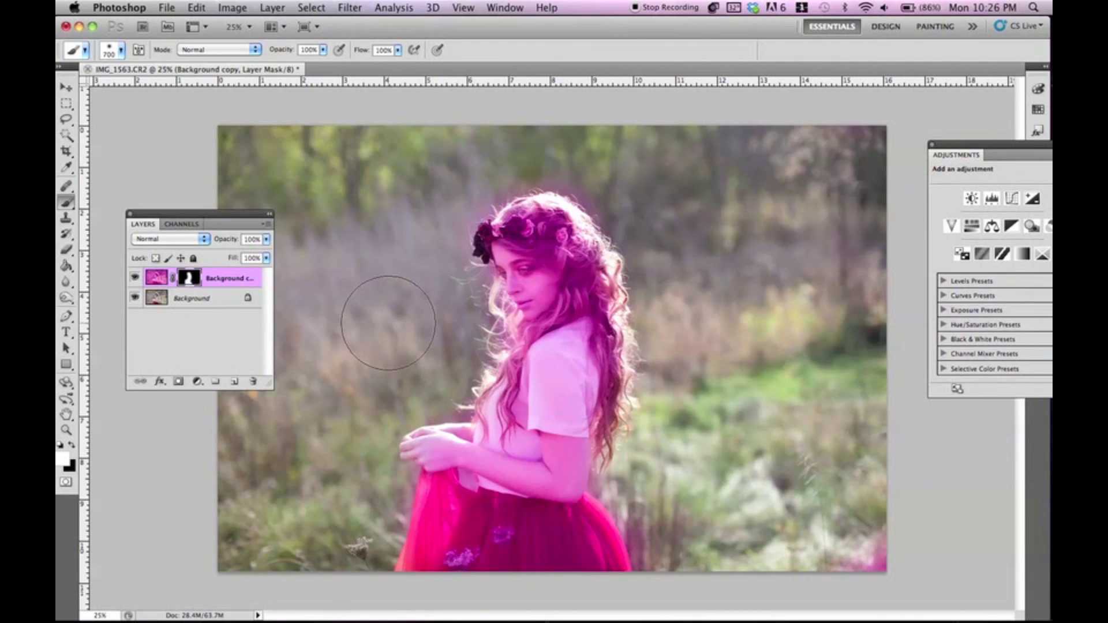
key("super+i")
Reduce the brush to 250 px and paint white on the mask over the woman's flower crown and hair to turn them magenta
key("bracketleft")
key("bracketleft")
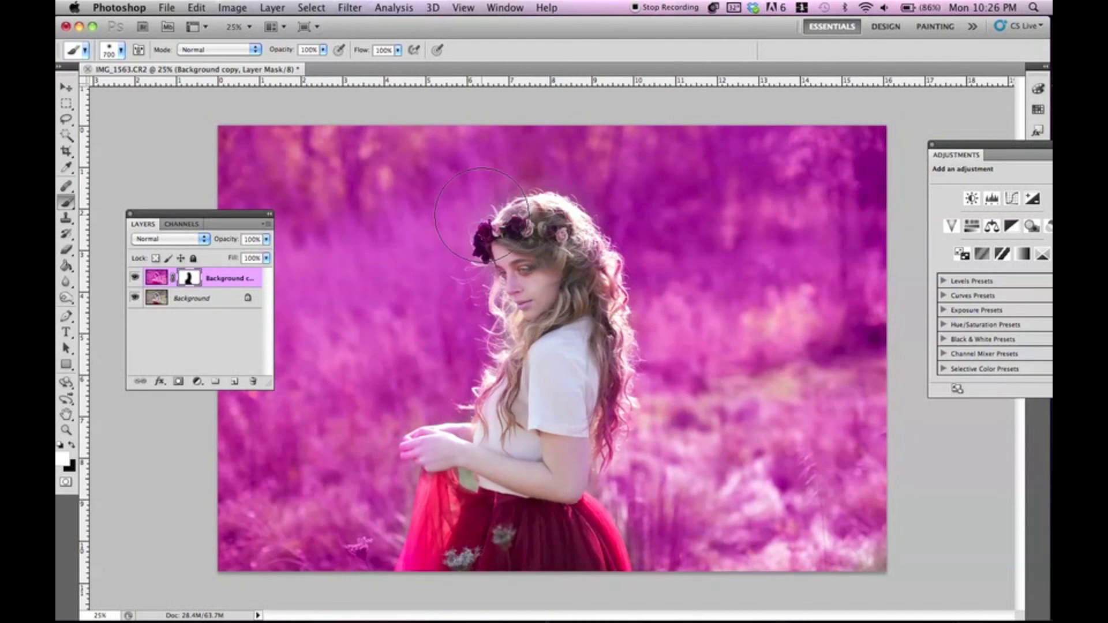
mouse_move(481, 215)
left_mouse_down()
mouse_move(582, 277)
mouse_move(569, 265)
mouse_move(582, 295)
mouse_move(552, 316)
mouse_move(597, 305)
mouse_move(607, 356)
mouse_move(587, 202)
mouse_move(513, 193)
mouse_move(551, 216)
mouse_move(483, 249)
mouse_move(500, 211)
mouse_move(485, 297)
left_mouse_up()
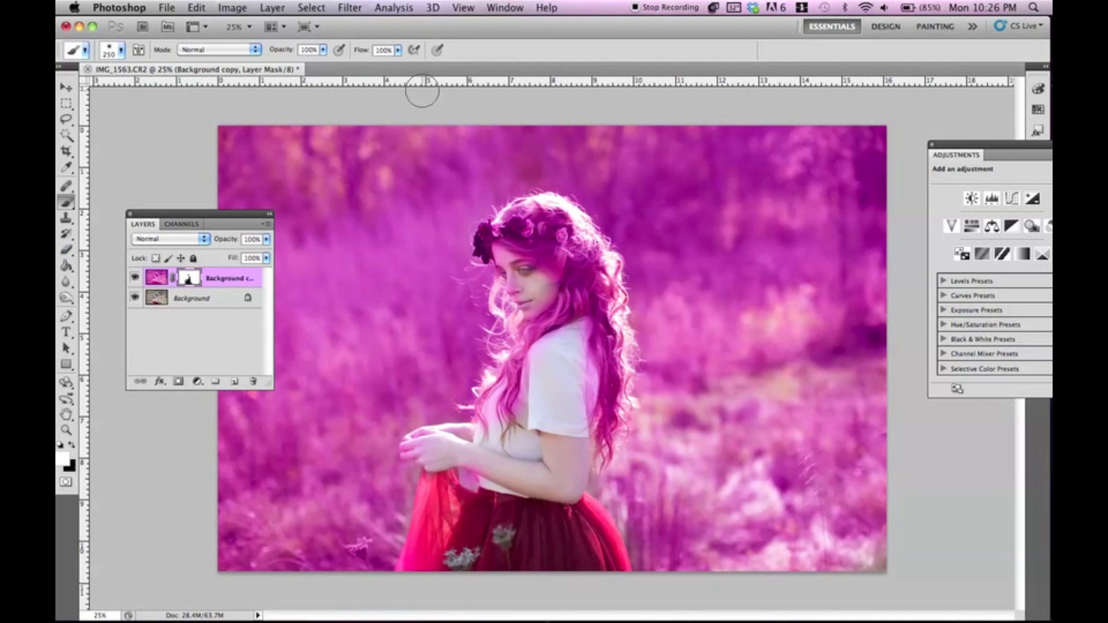
Delete the masked magenta copy and, with the Move tool active, place the floating Adjustments panel over the photo's right edge
left_click_drag(1030, 147, 808, 179)
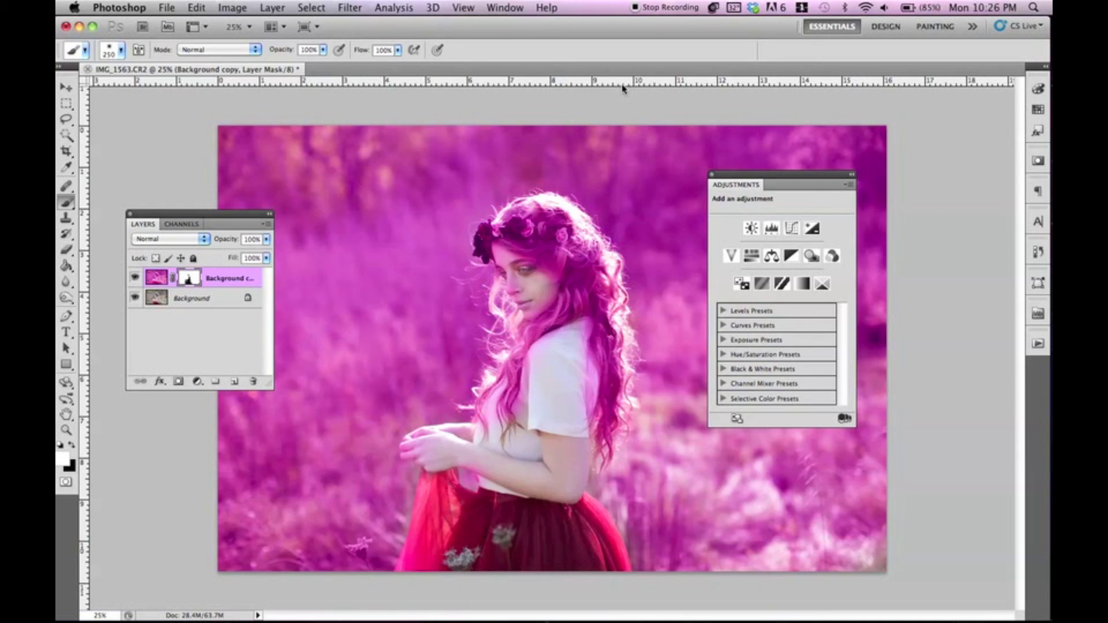
left_click_drag(250, 278, 253, 381)
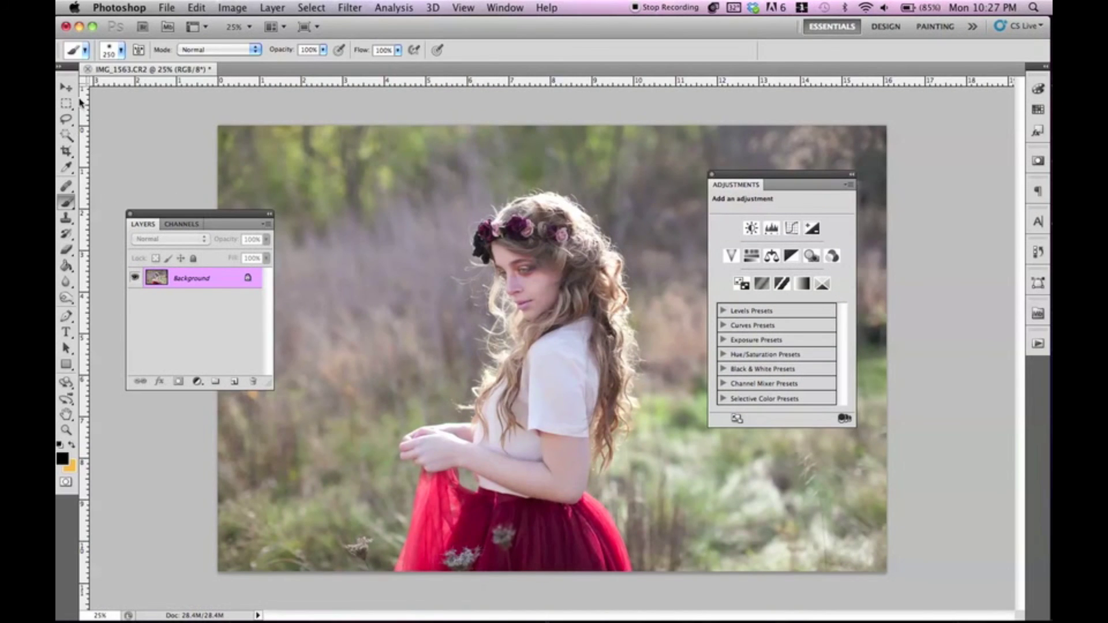
left_click(66, 87)
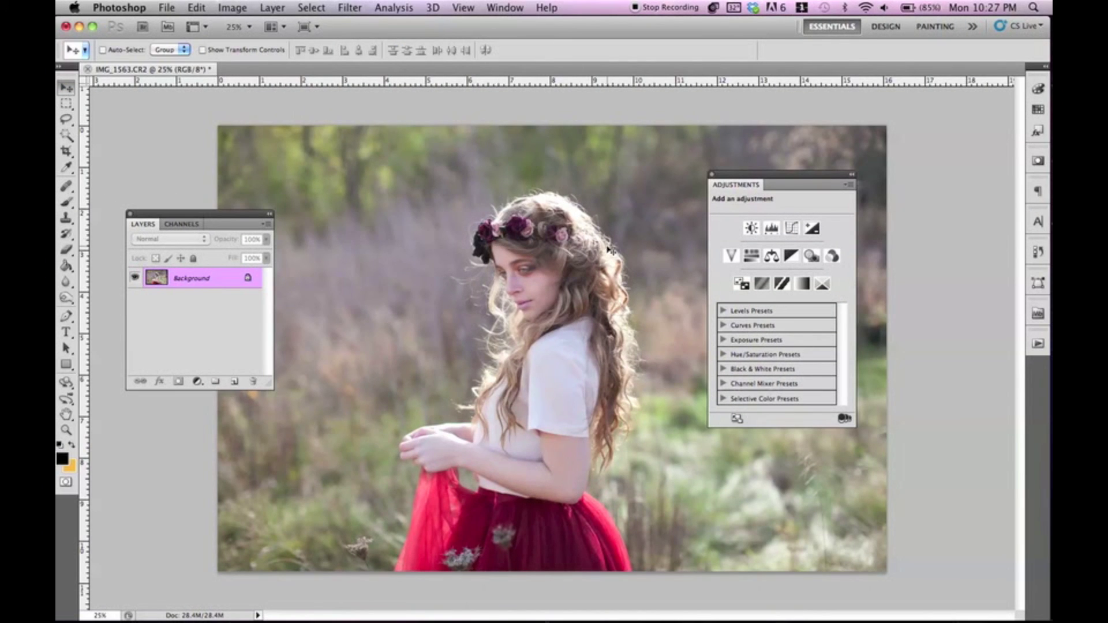
left_click_drag(792, 177, 882, 181)
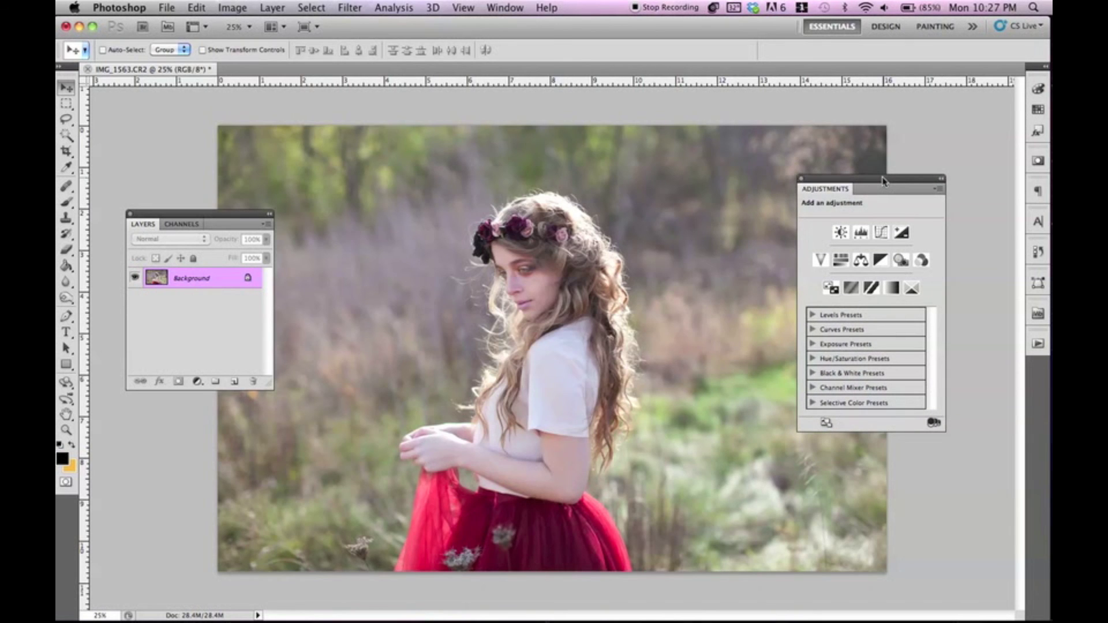